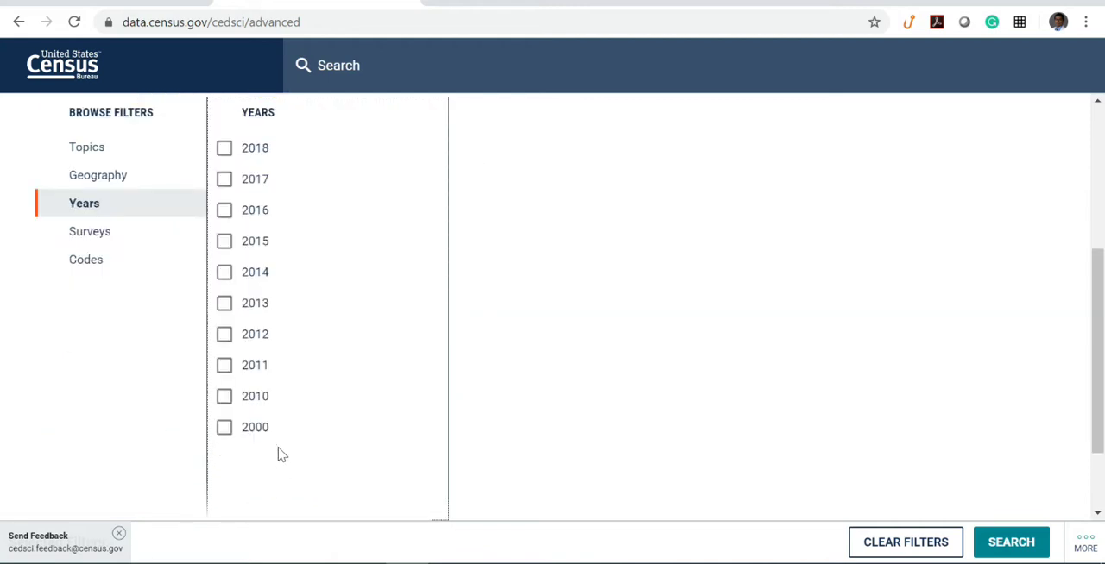
- Filter the data to the year 2018 and to Alameda, Contra Costa and Fresno counties in California
{"action": "left_click", "coordinate": [224, 150]}
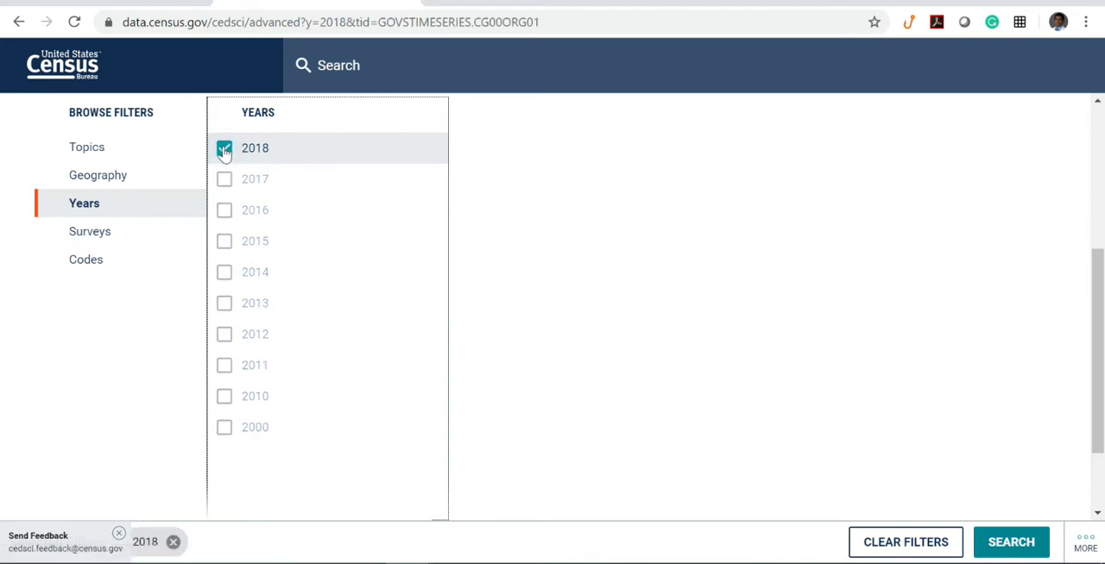
{"action": "left_click", "coordinate": [97, 176]}
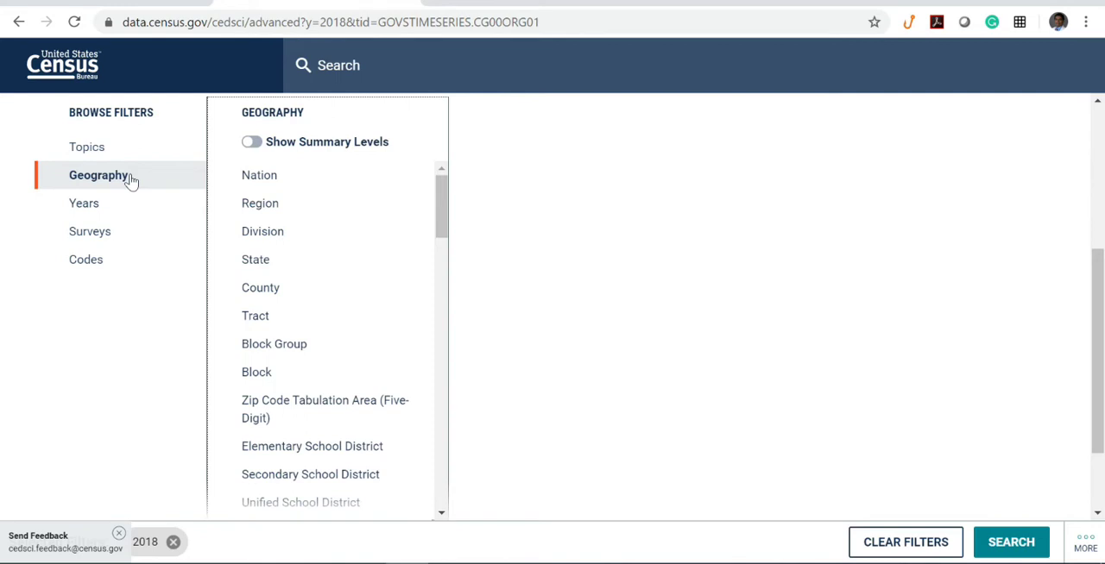
{"action": "left_click", "coordinate": [296, 299]}
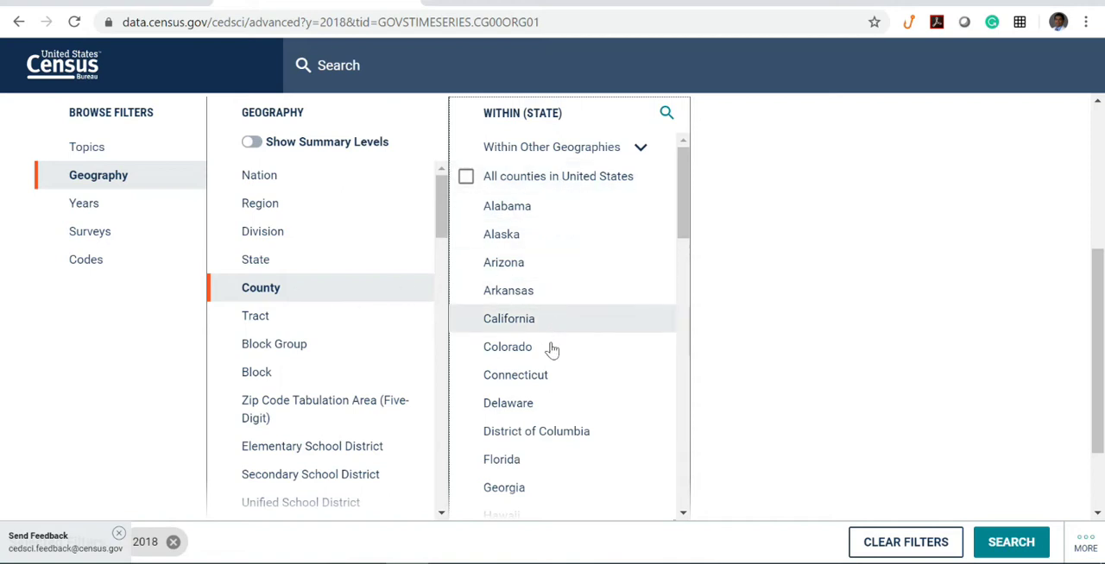
{"action": "left_click", "coordinate": [533, 321]}
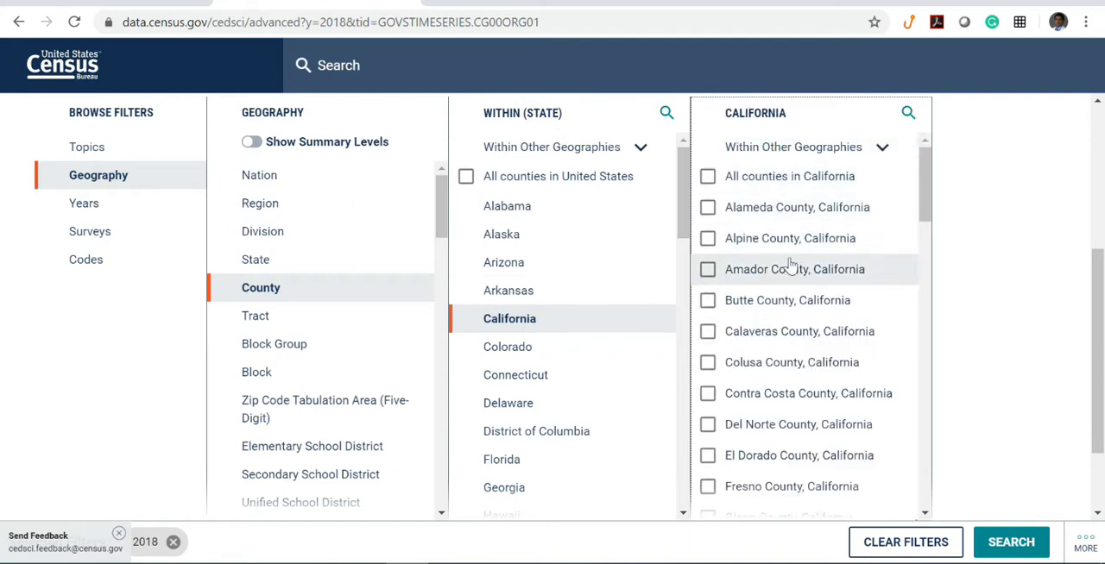
{"action": "left_click", "coordinate": [708, 210]}
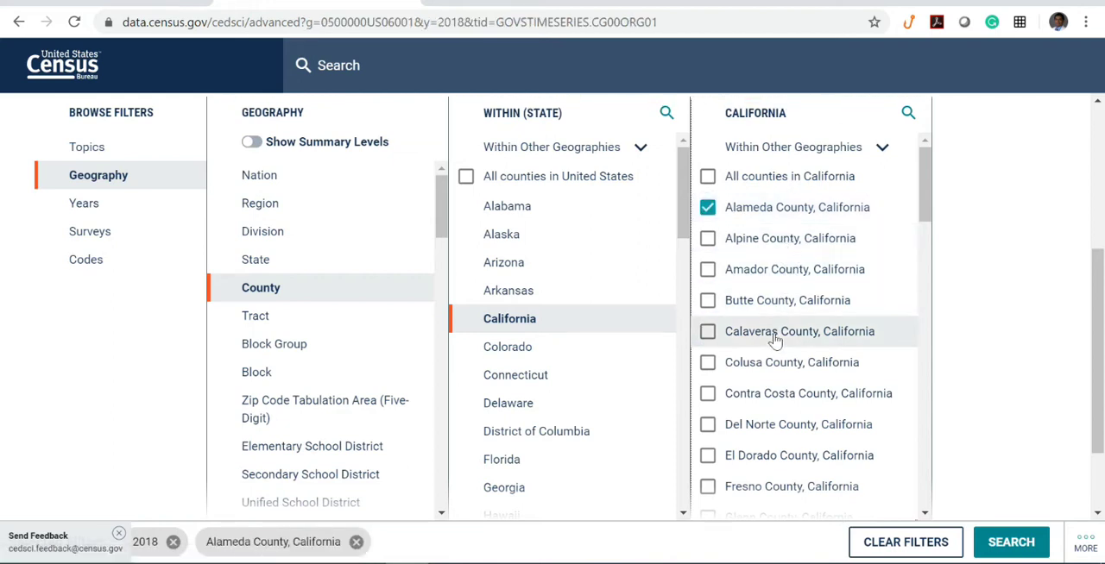
{"action": "left_click", "coordinate": [707, 396]}
{"action": "scroll", "coordinate": [713, 404], "scroll_direction": "down", "scroll_amount": 1}
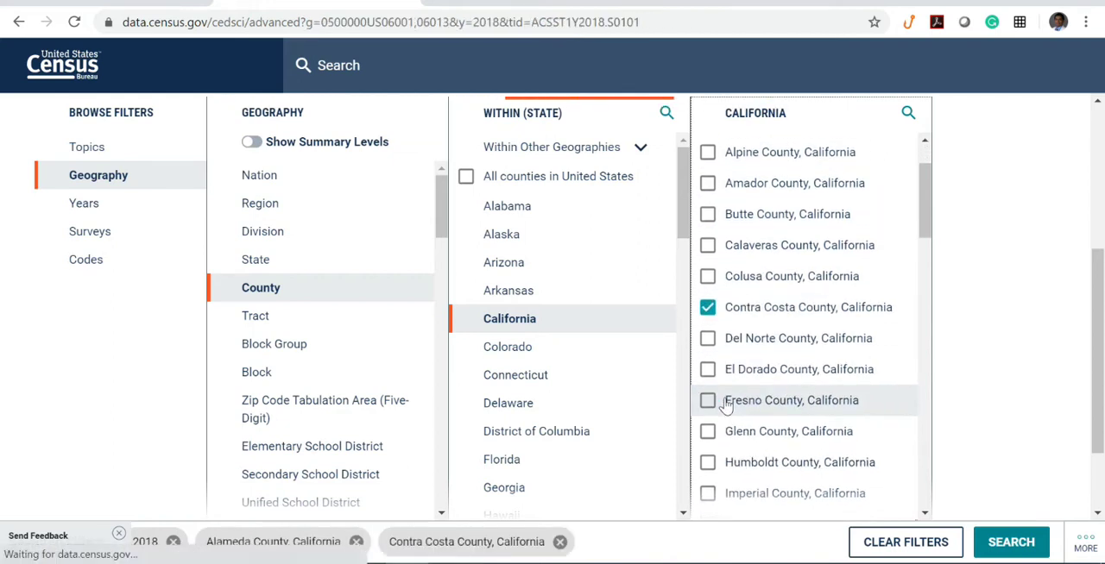
{"action": "left_click", "coordinate": [707, 403]}
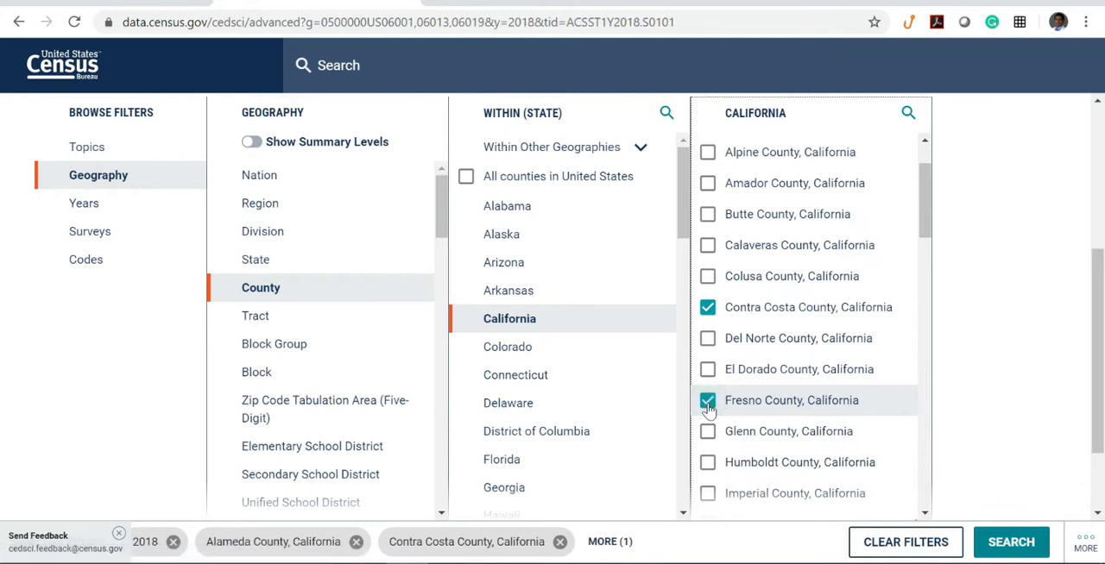
- Add Brevard, Broward and Duval counties in Florida to the geography filters
{"action": "scroll", "coordinate": [578, 412], "scroll_direction": "down", "scroll_amount": 1}
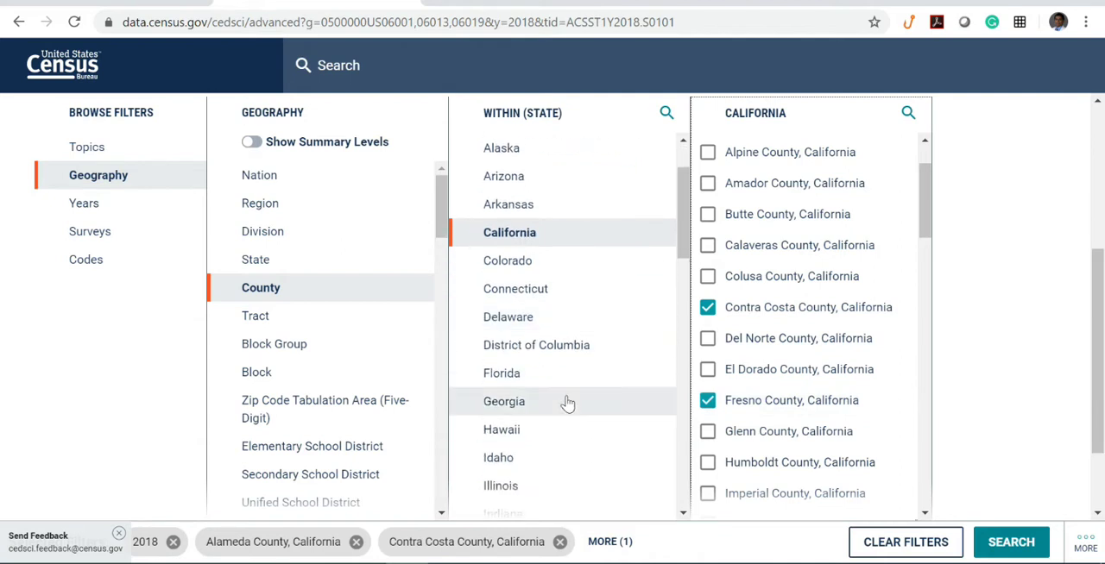
{"action": "left_click", "coordinate": [534, 390]}
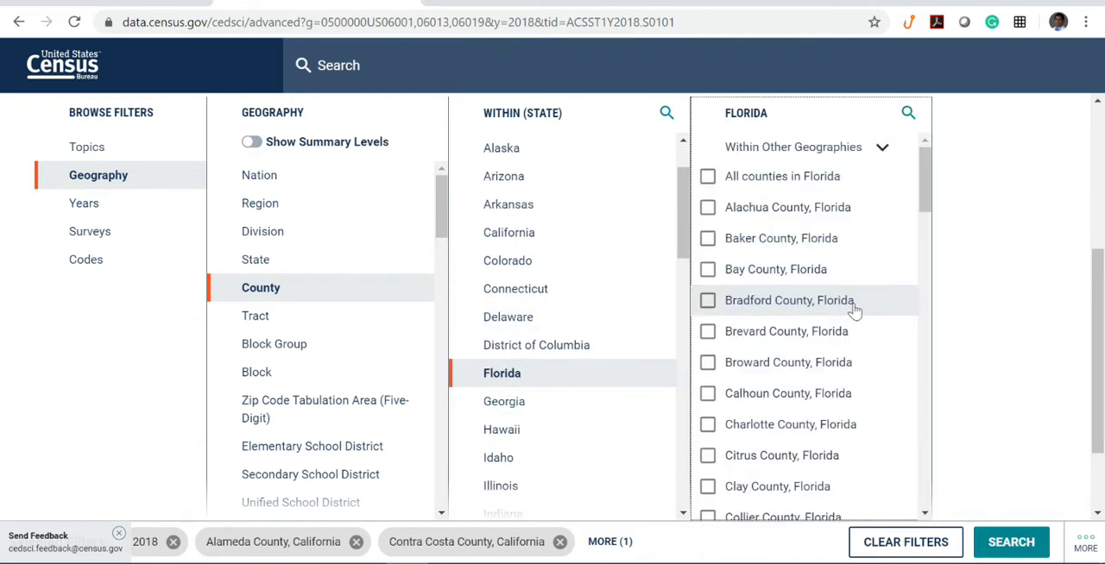
{"action": "left_click", "coordinate": [707, 335]}
{"action": "left_click", "coordinate": [707, 364]}
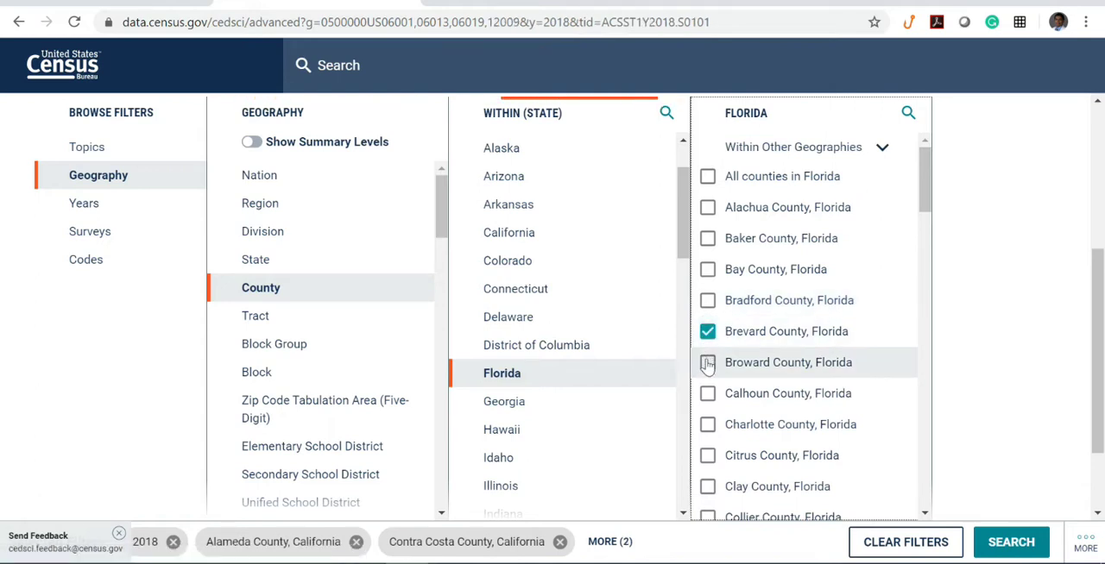
{"action": "scroll", "coordinate": [771, 422], "scroll_direction": "down", "scroll_amount": 3}
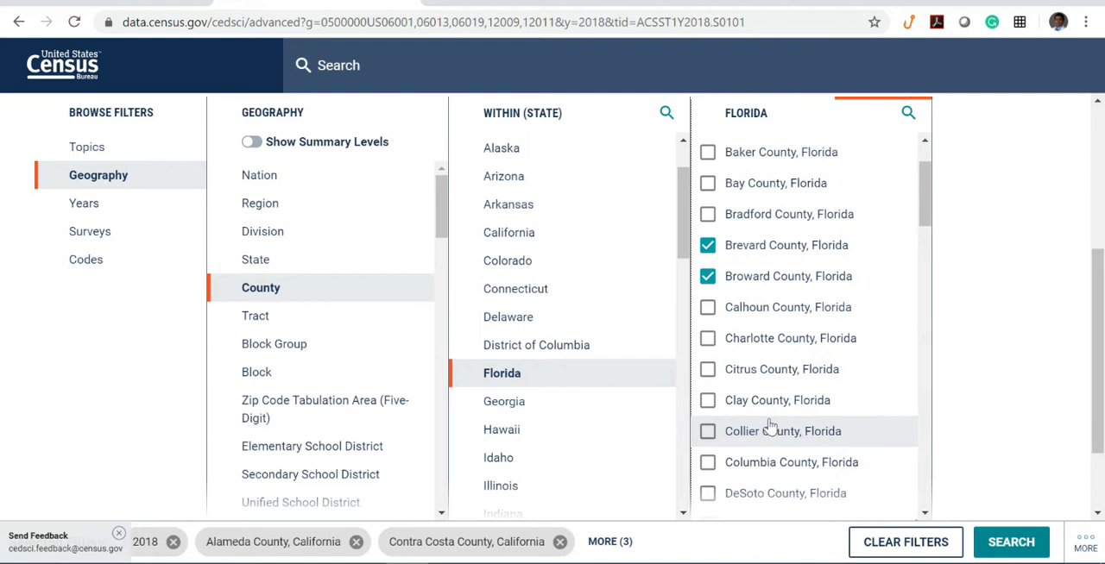
{"action": "scroll", "coordinate": [766, 432], "scroll_direction": "down", "scroll_amount": 2}
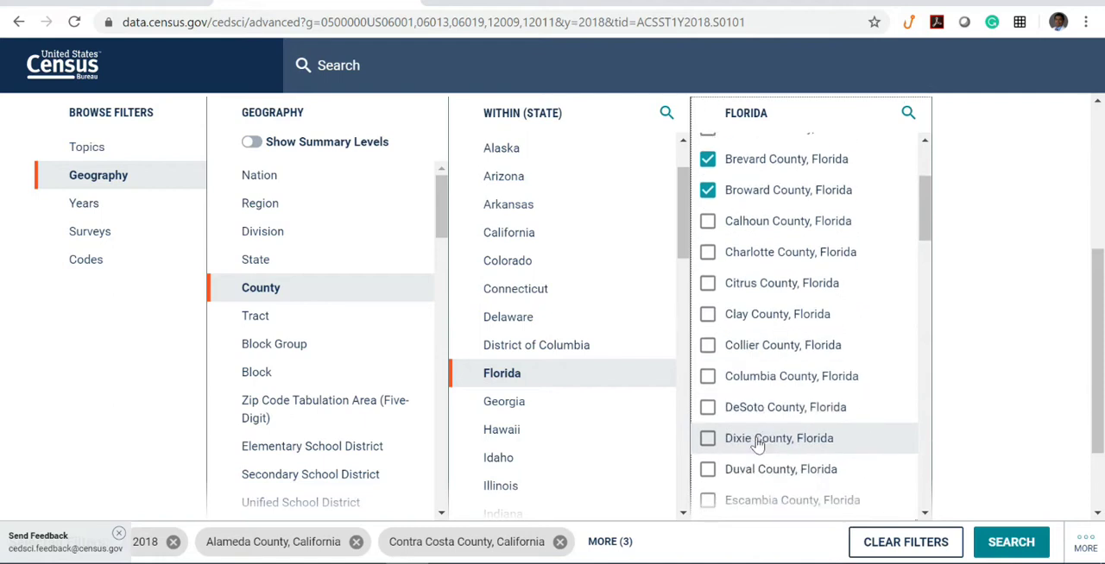
{"action": "left_click", "coordinate": [708, 475]}
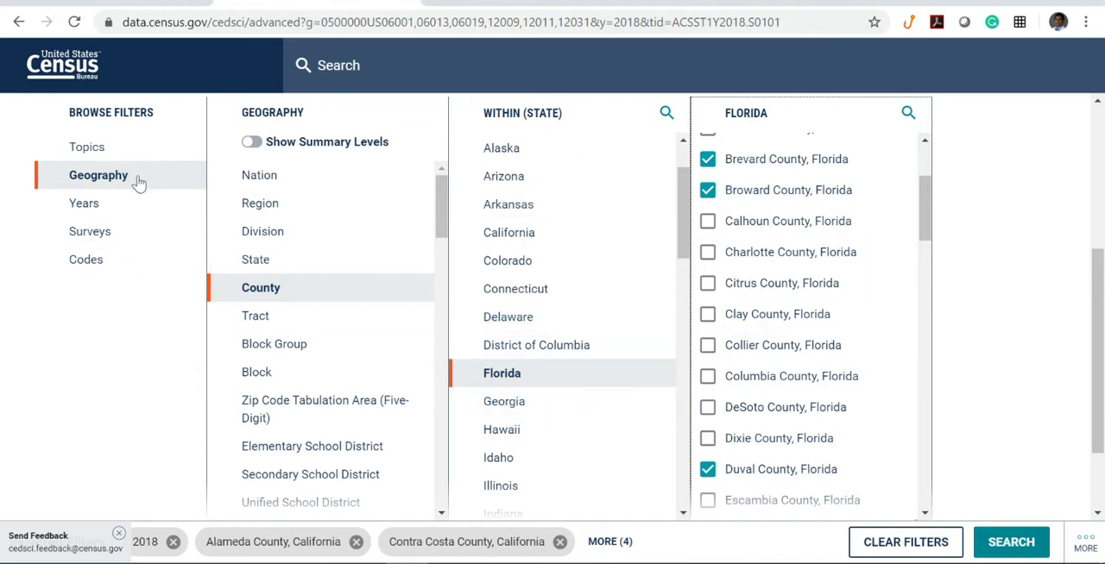
- Open the topic filters and switch to the PowerPoint slides to review the instructions for extracting age and sex population data
{"action": "left_click", "coordinate": [89, 149]}
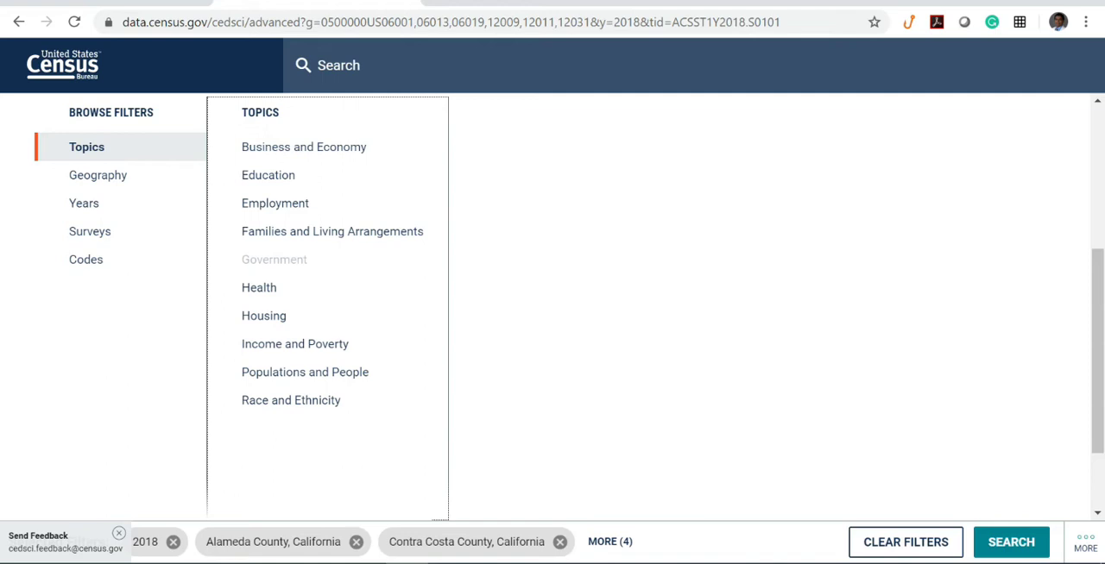
{"action": "mouse_move", "coordinate": [450, 561]}
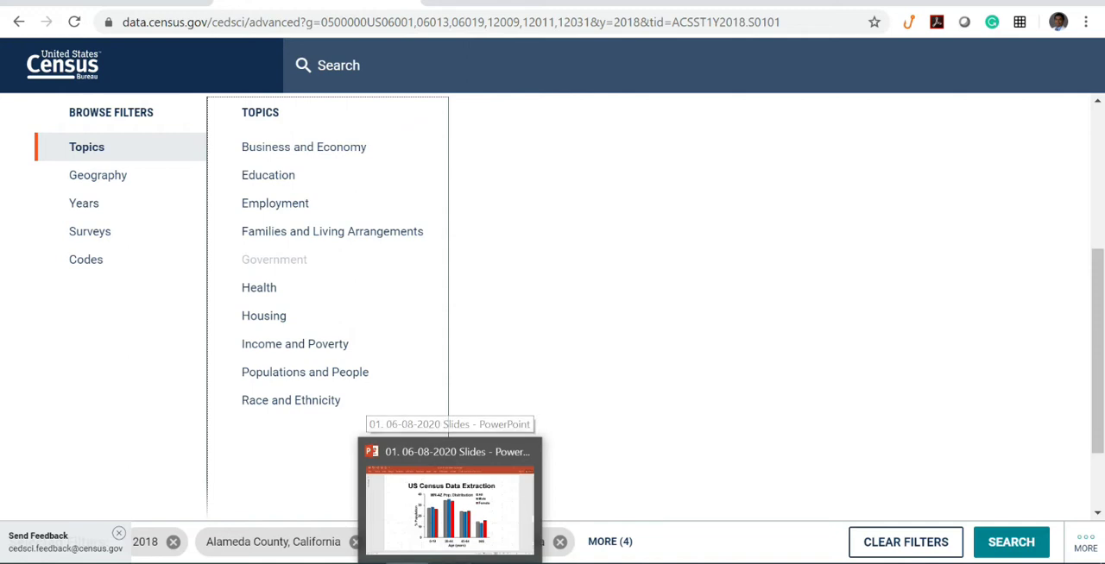
{"action": "left_click", "coordinate": [450, 563]}
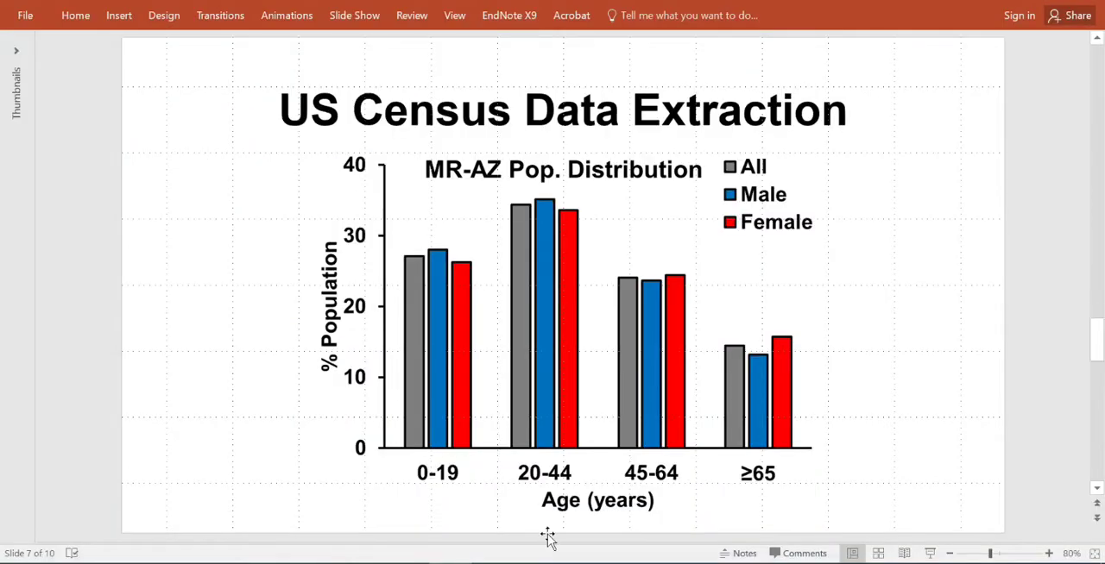
{"action": "scroll", "coordinate": [547, 537], "scroll_direction": "down", "scroll_amount": 1}
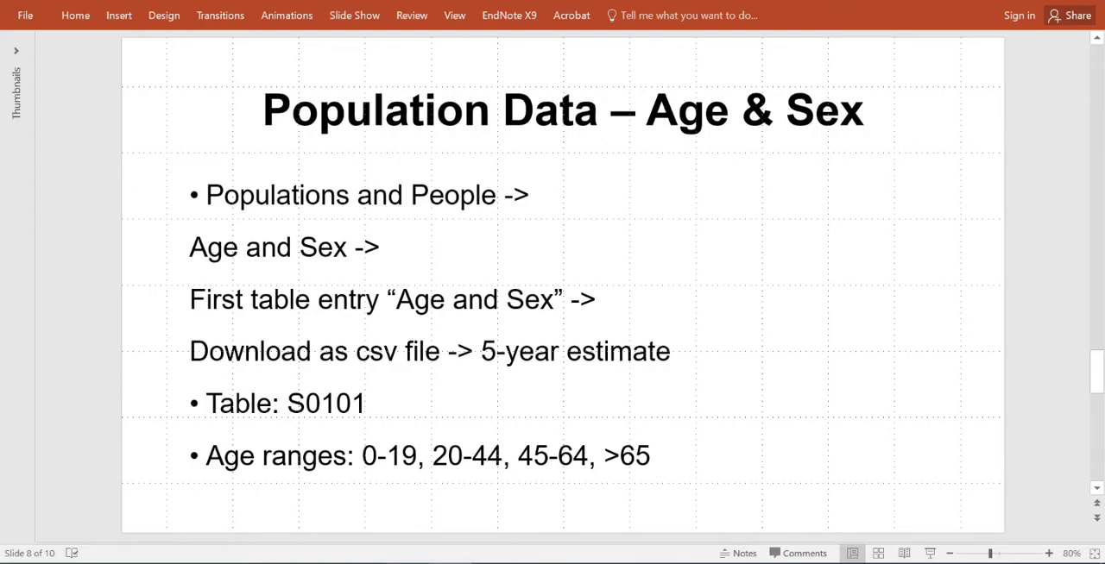
- Return to the Census site in Chrome, filter by the Age and Sex topic under Populations and People, and show the matching tables
{"action": "left_click", "coordinate": [409, 562]}
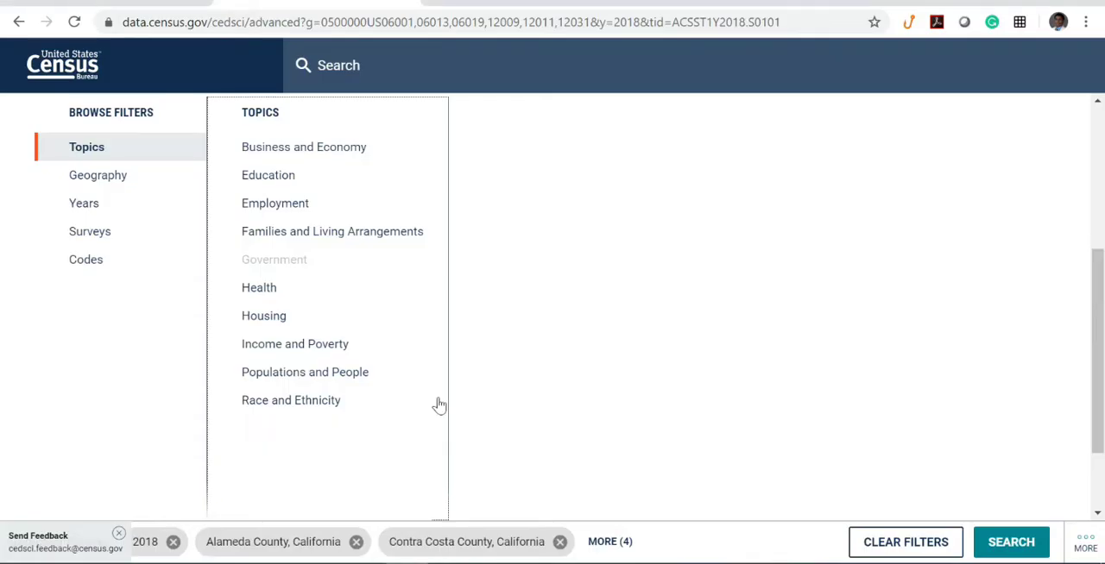
{"action": "left_click", "coordinate": [328, 378]}
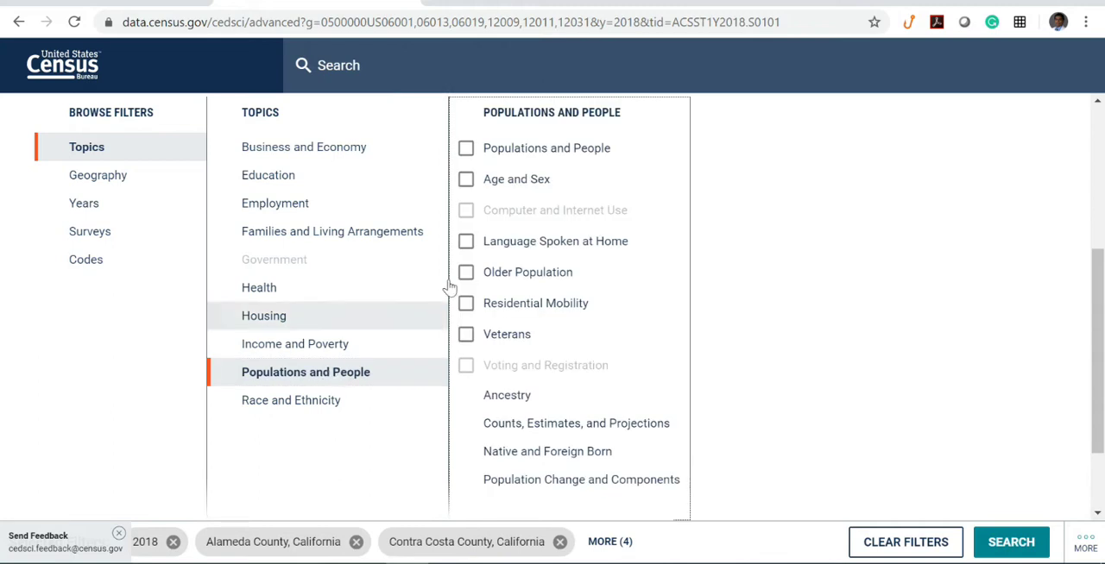
{"action": "left_click", "coordinate": [466, 186]}
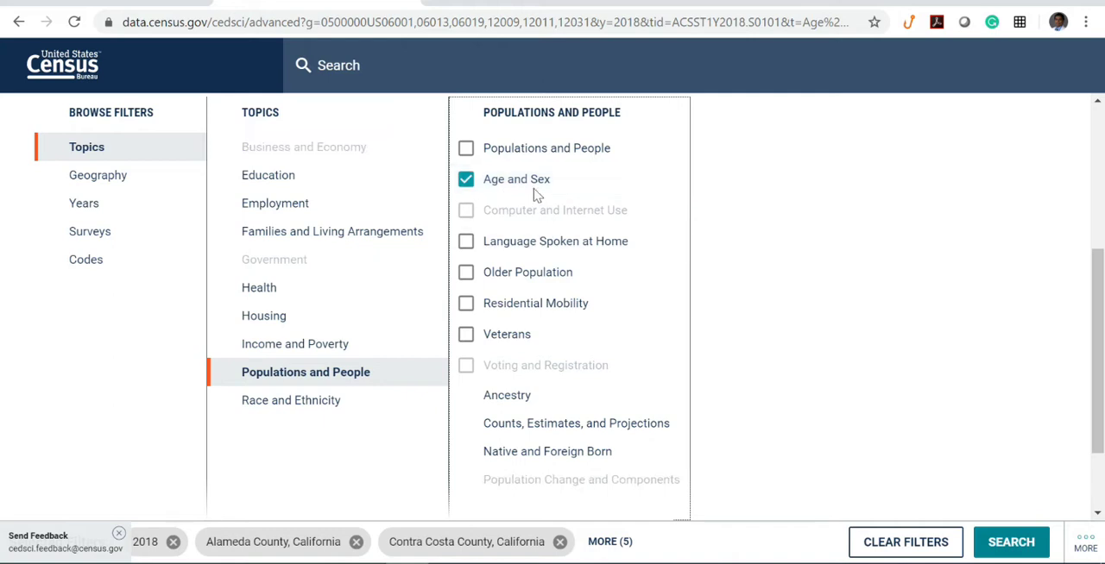
{"action": "left_click", "coordinate": [1002, 544]}
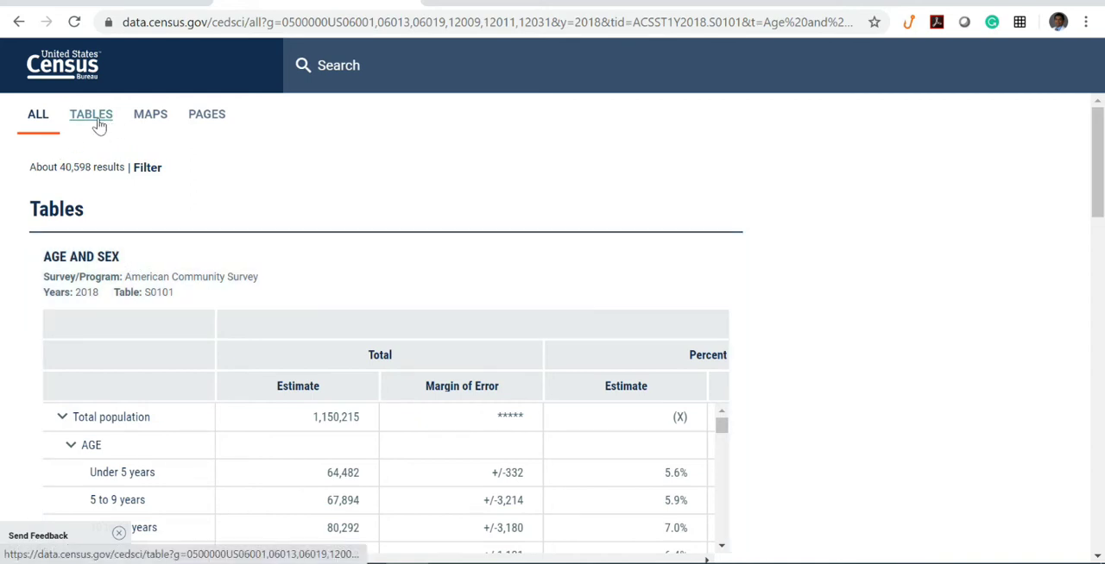
{"action": "left_click", "coordinate": [92, 115]}
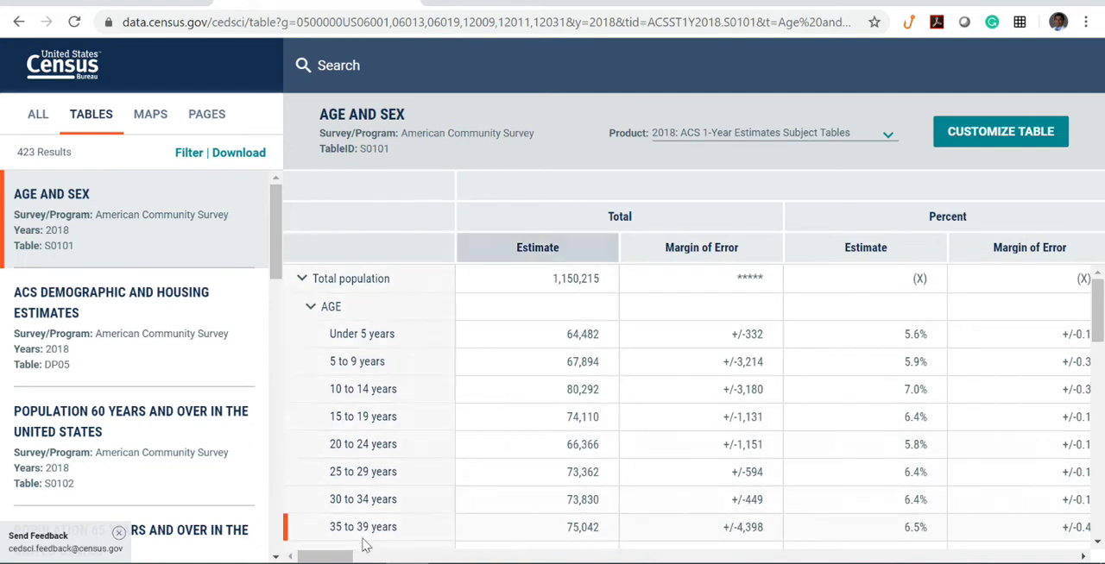
- Look through the county columns of the Age and Sex table, S0101, and select that table for download
{"action": "left_click_drag", "start_coordinate": [337, 559], "coordinate": [380, 560]}
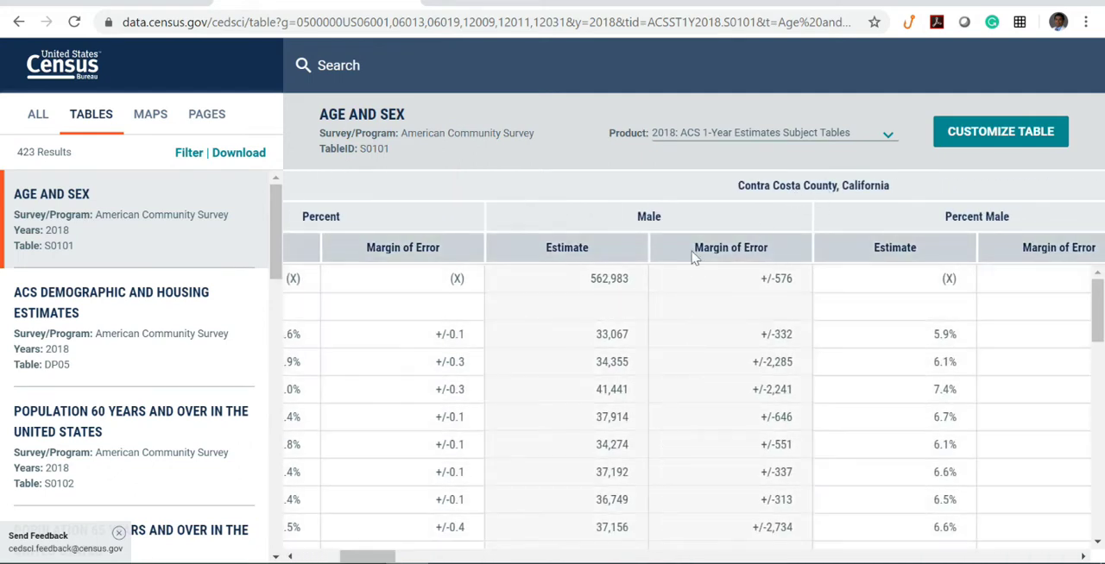
{"action": "left_click_drag", "start_coordinate": [389, 561], "coordinate": [515, 558]}
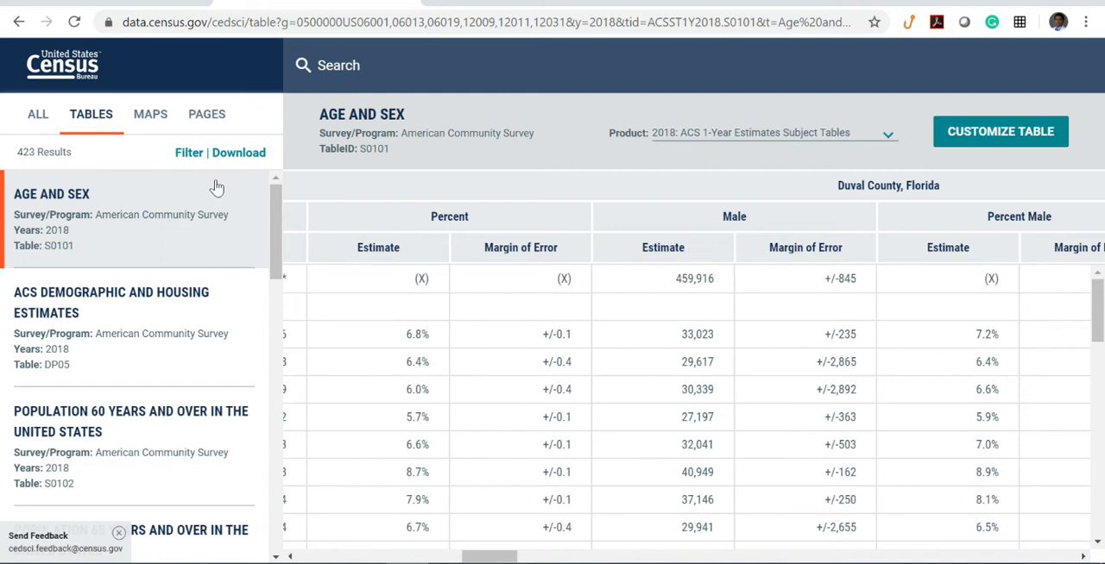
{"action": "left_click", "coordinate": [232, 156]}
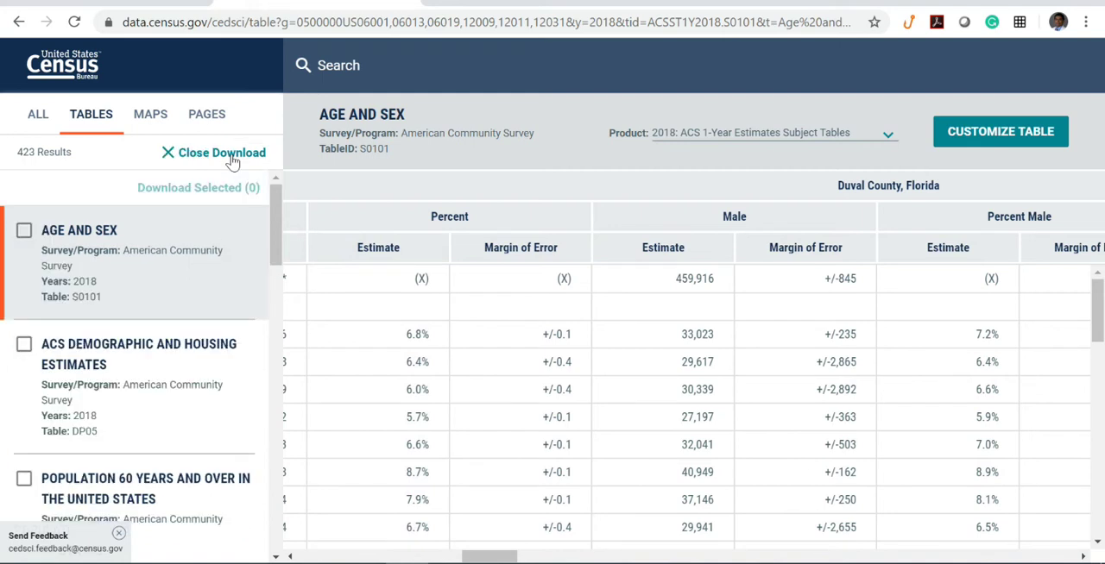
{"action": "left_click", "coordinate": [22, 233]}
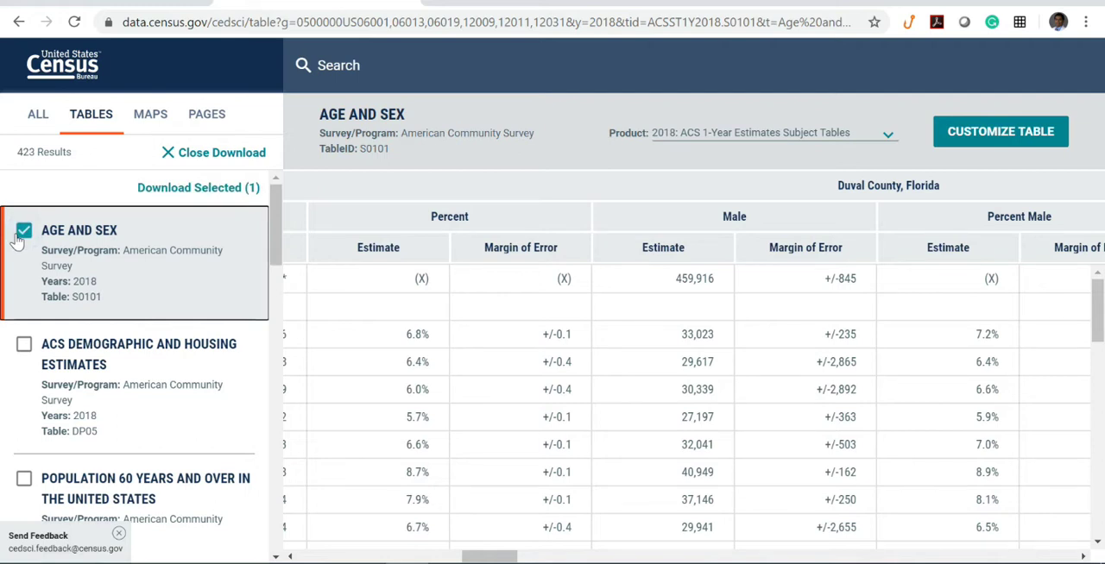
{"action": "left_click", "coordinate": [209, 189]}
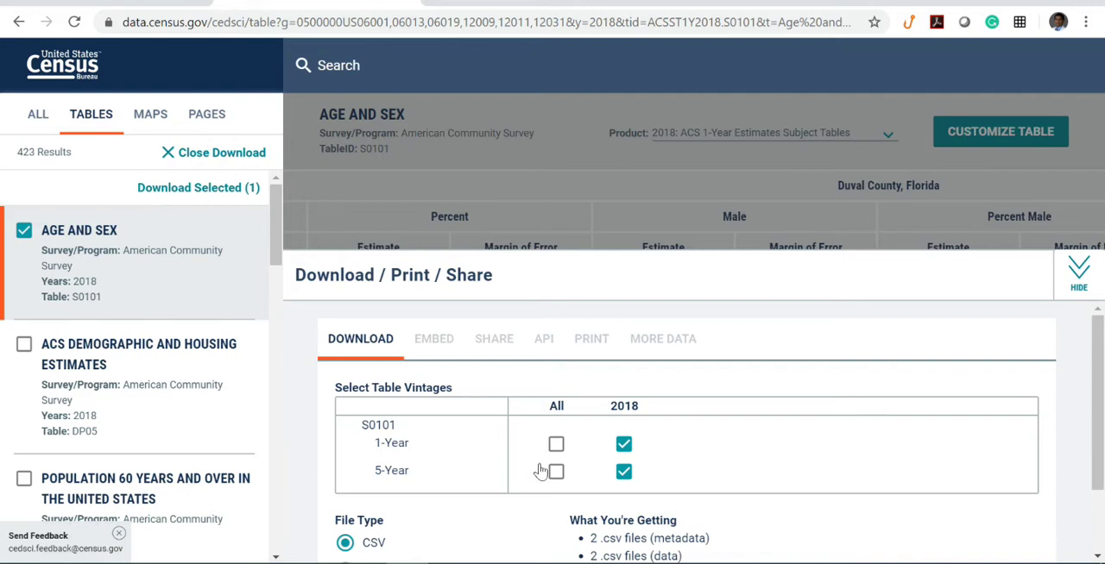
- Exclude the 2018 1-Year vintage and start the CSV download of only the 2018 5-Year estimates for S0101
{"action": "left_click", "coordinate": [622, 446]}
{"action": "scroll", "coordinate": [797, 491], "scroll_direction": "down", "scroll_amount": 1}
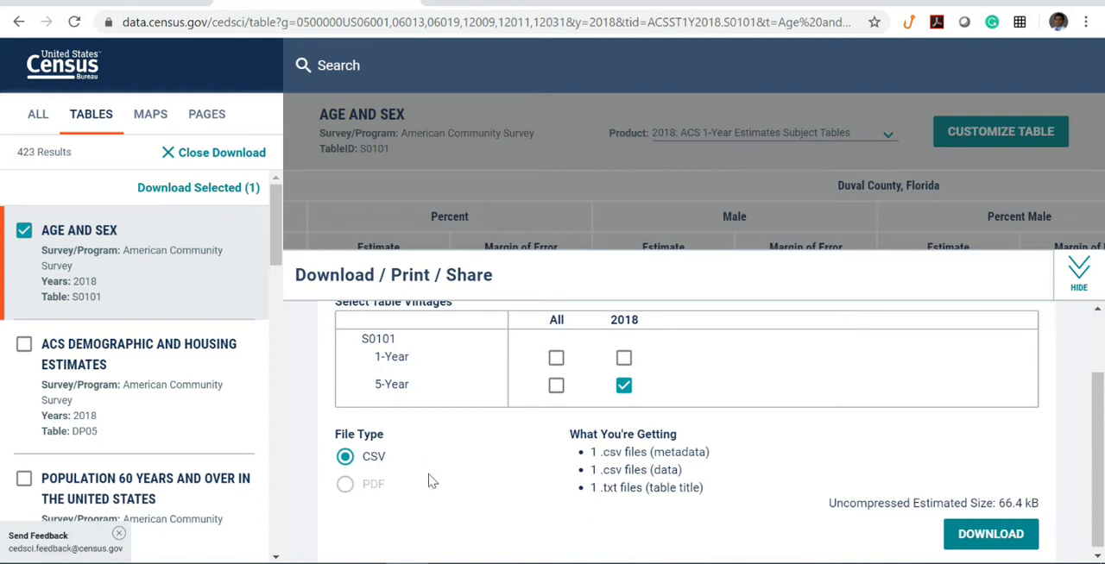
{"action": "left_click", "coordinate": [991, 536]}
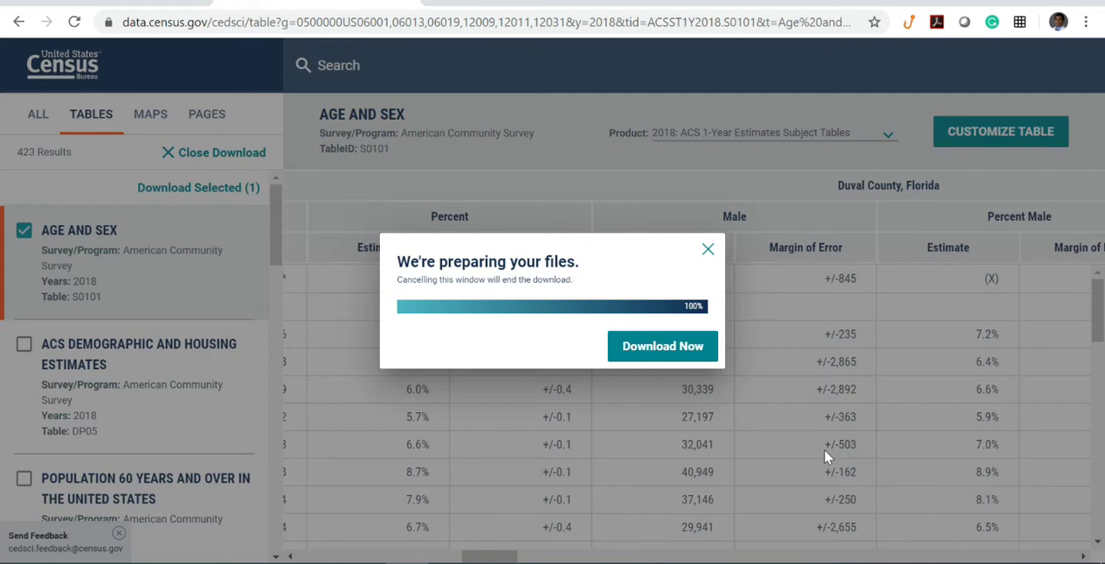
{"action": "left_click", "coordinate": [639, 347]}
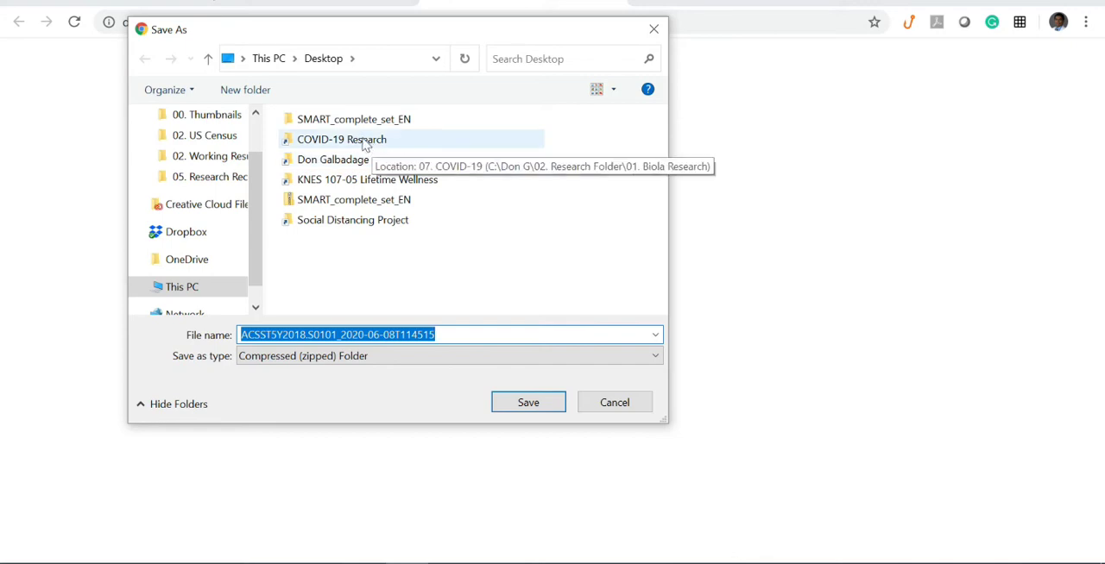
- Try the Social Distancing Project shortcut, then save the zipped S0101 download in the 01. Age & Sex 06-07 folder under 02. US Census
{"action": "double_click", "coordinate": [353, 223]}
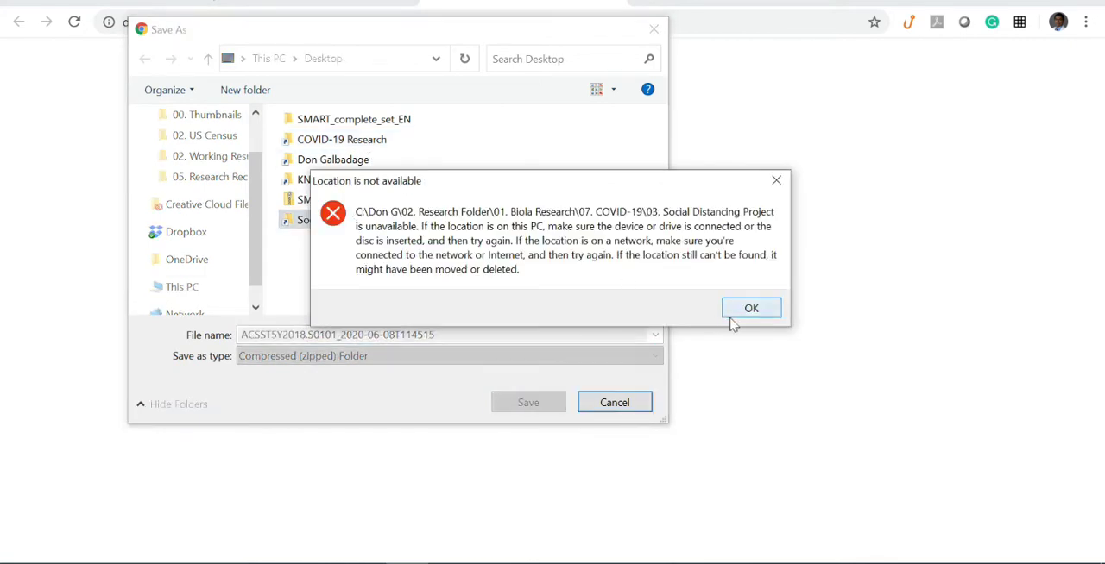
{"action": "left_click", "coordinate": [741, 312]}
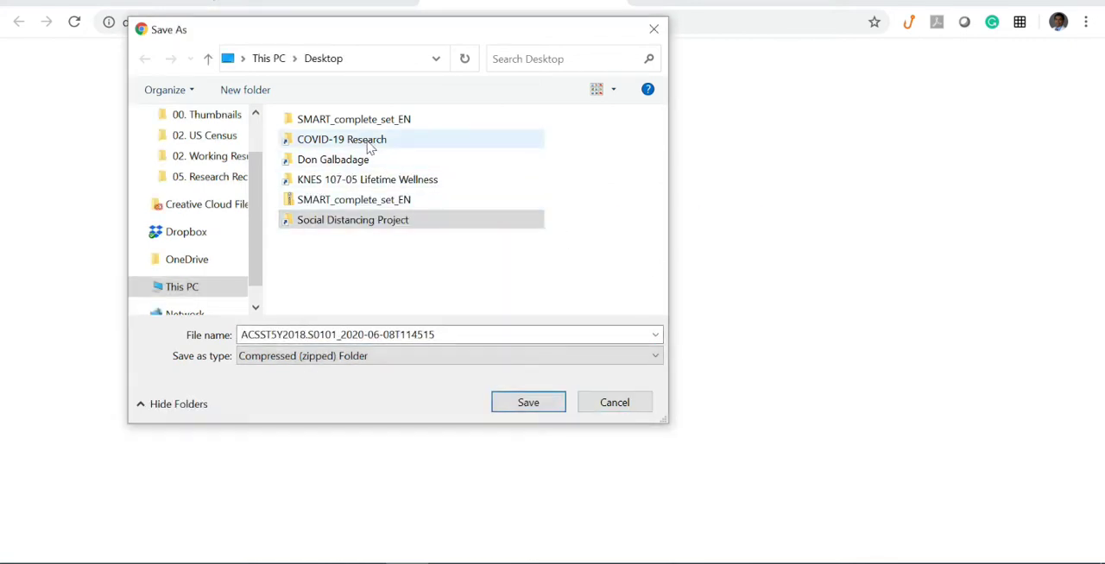
{"action": "left_click", "coordinate": [205, 136]}
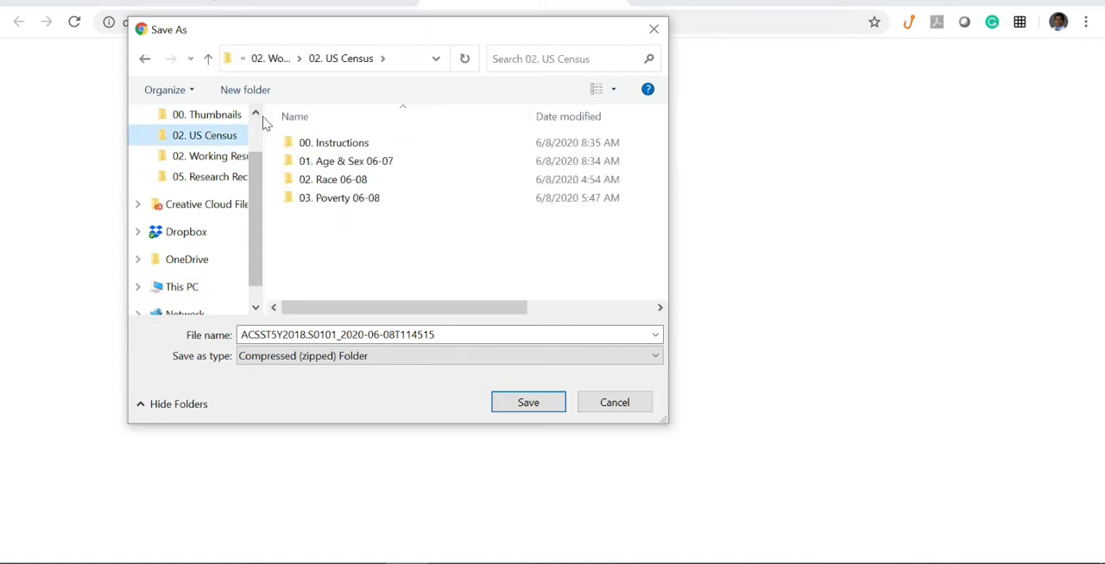
{"action": "left_click", "coordinate": [340, 162]}
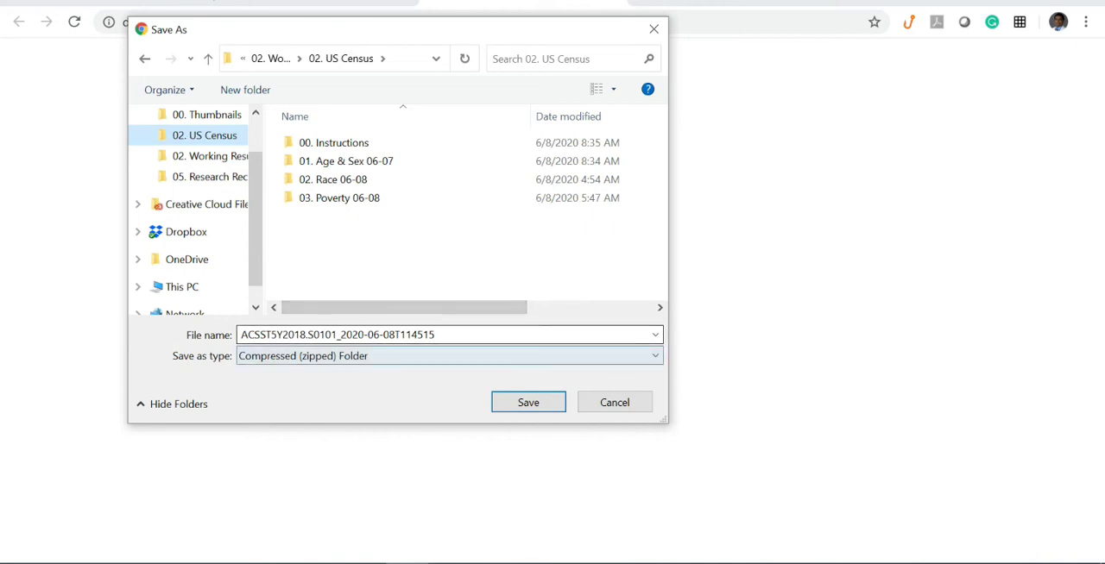
{"action": "double_click", "coordinate": [390, 174]}
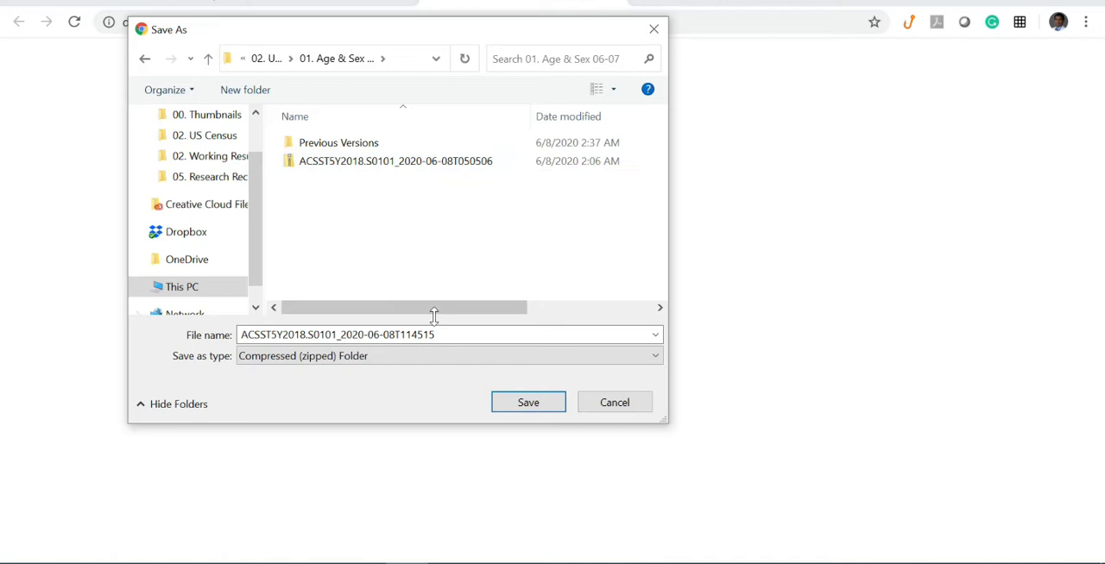
{"action": "left_click", "coordinate": [528, 403]}
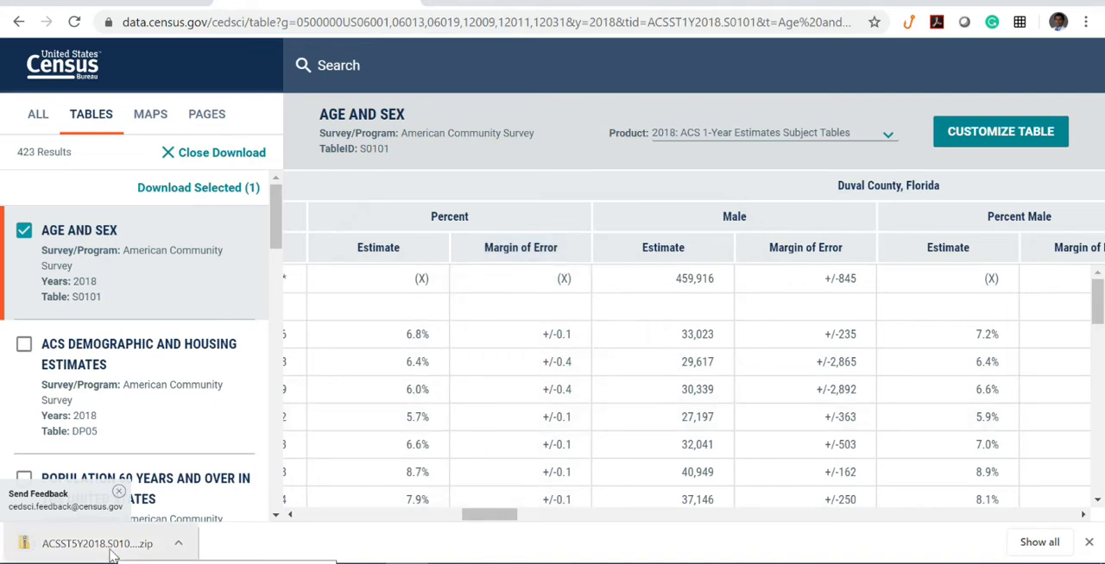
- In File Explorer, open the S0101 data_with_overlays CSV from the 01. Age & Sex 06-07 folder, look across its columns and close it
{"action": "left_click", "coordinate": [365, 563]}
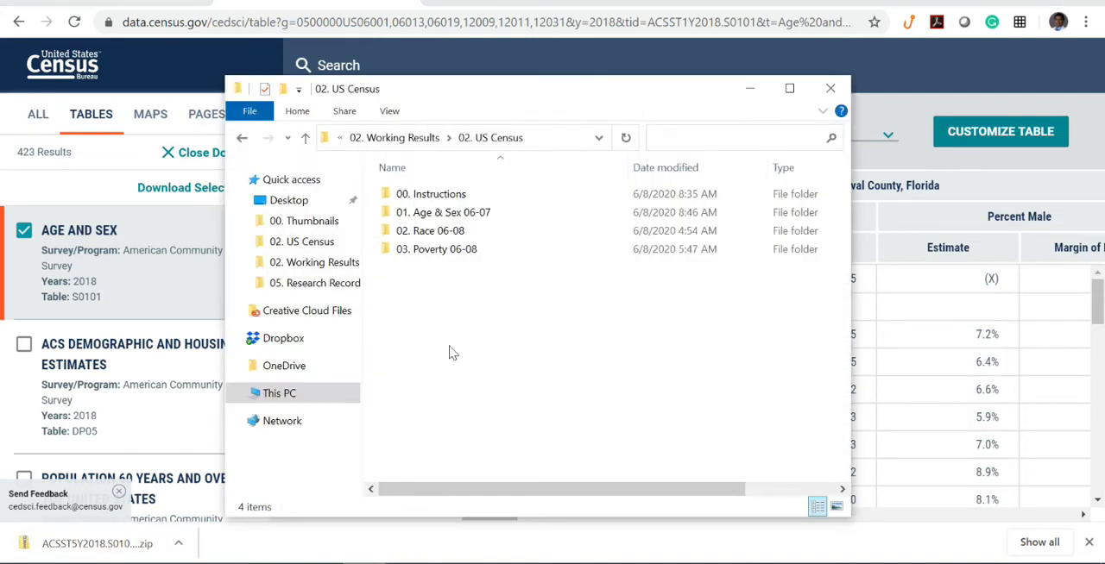
{"action": "double_click", "coordinate": [465, 213]}
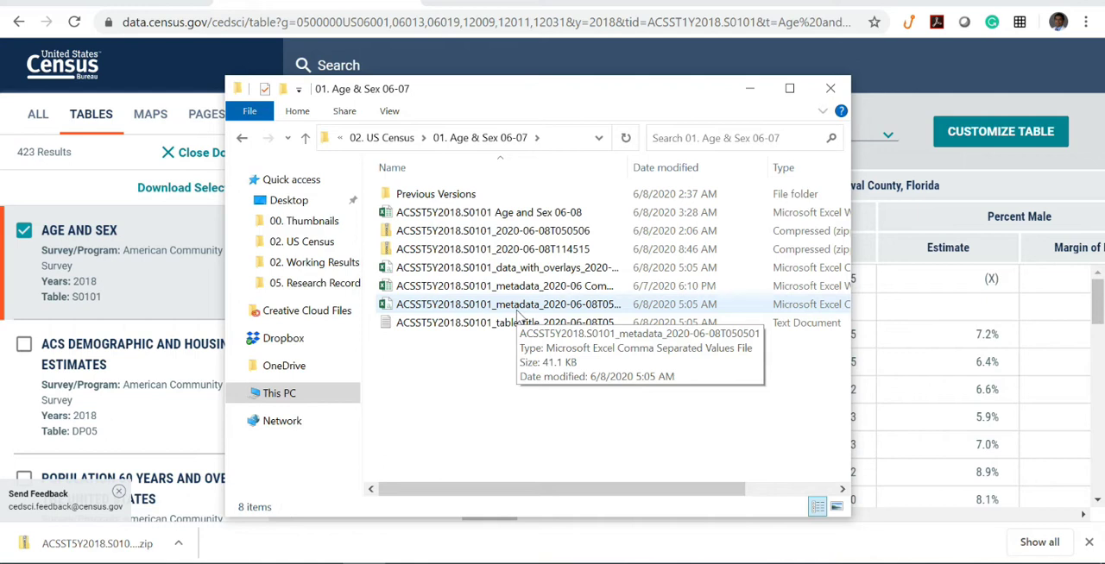
{"action": "double_click", "coordinate": [533, 269]}
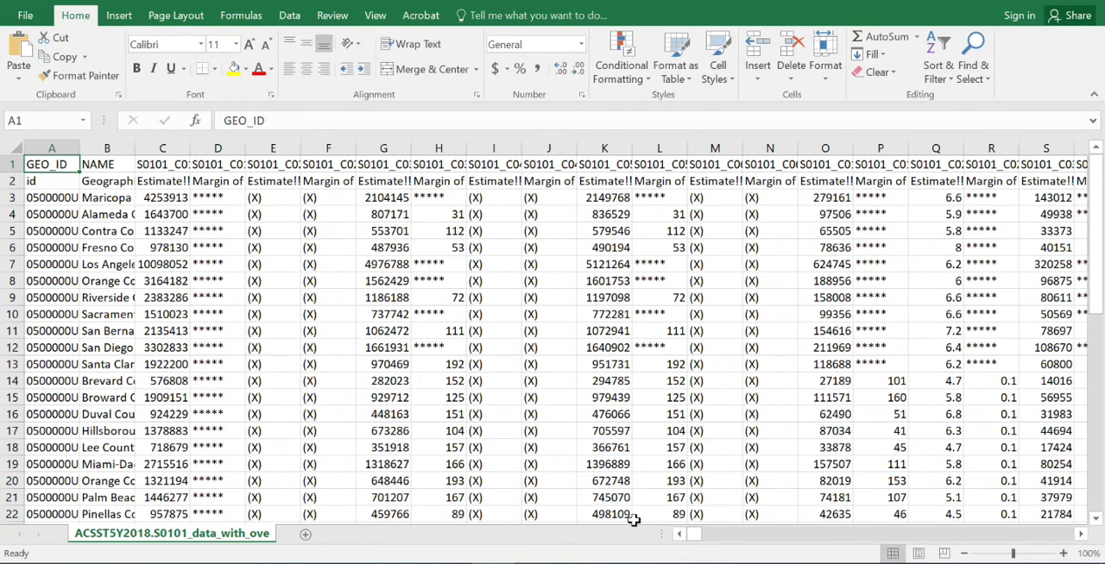
{"action": "mouse_move", "coordinate": [690, 540]}
{"action": "left_mouse_down"}
{"action": "mouse_move", "coordinate": [822, 524]}
{"action": "mouse_move", "coordinate": [967, 529]}
{"action": "mouse_move", "coordinate": [671, 537]}
{"action": "left_mouse_up"}
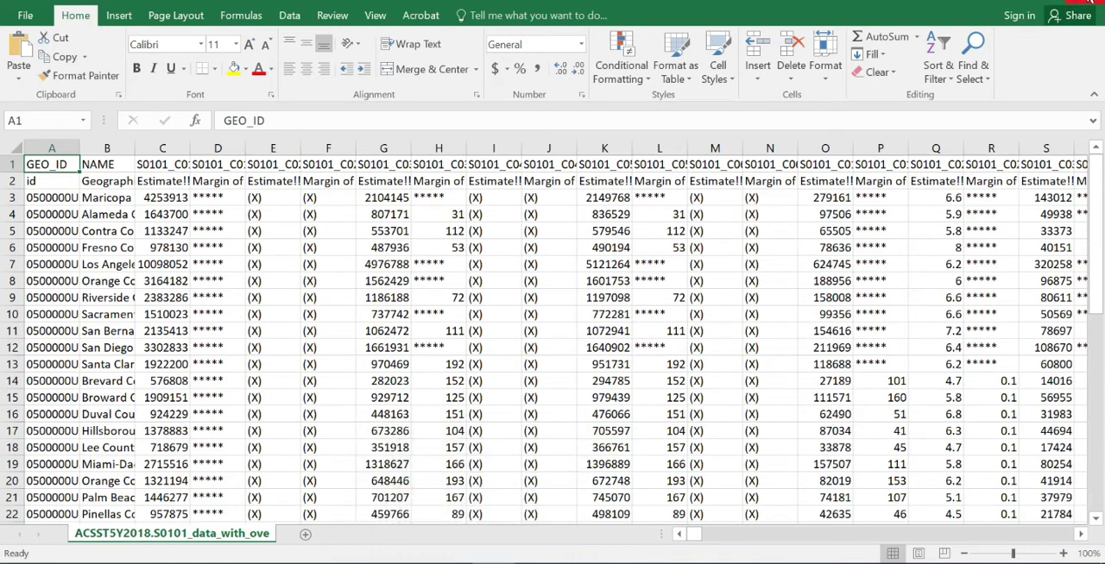
{"action": "left_click", "coordinate": [1075, 2]}
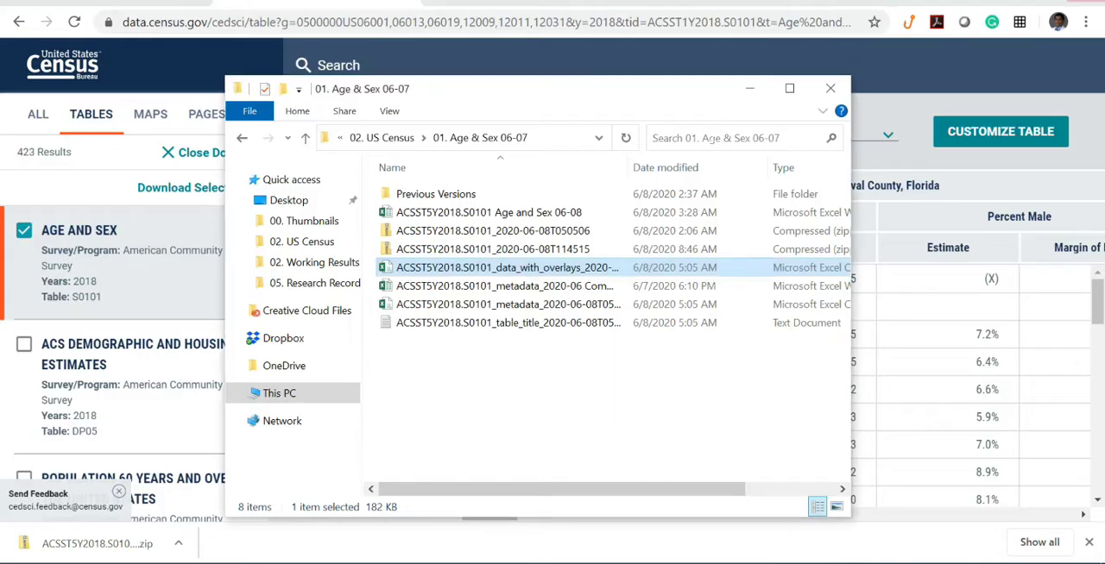
- Open the S0101 metadata 2020-06 workbook and examine the highlighted estimate codes for the total, male and female age groups
{"action": "left_click", "coordinate": [493, 291]}
{"action": "double_click", "coordinate": [492, 291]}
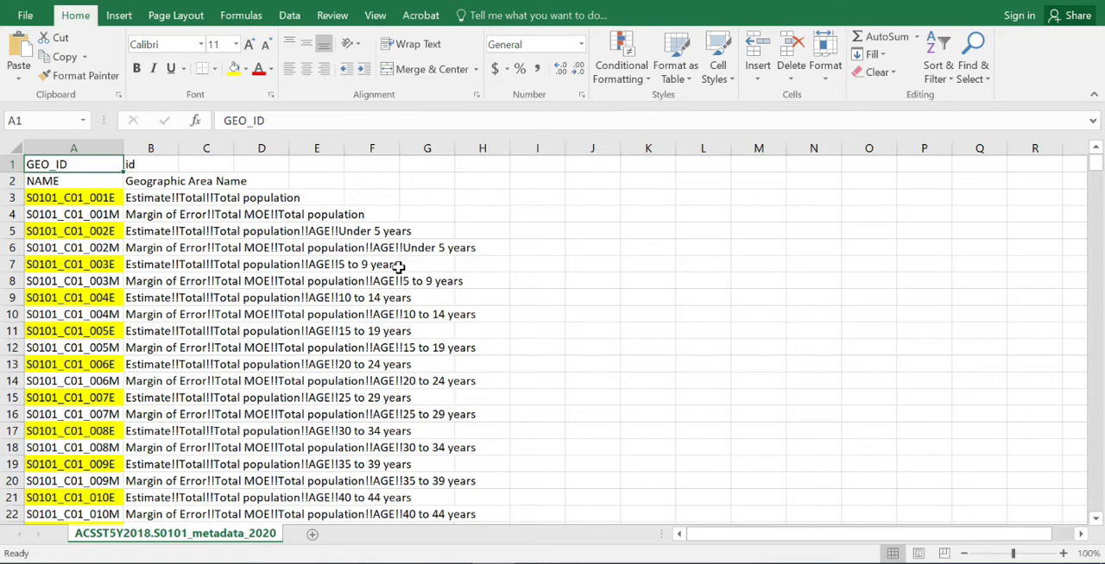
{"action": "scroll", "coordinate": [400, 314], "scroll_direction": "down", "scroll_amount": 4}
{"action": "scroll", "coordinate": [400, 314], "scroll_direction": "down", "scroll_amount": 5}
{"action": "scroll", "coordinate": [386, 373], "scroll_direction": "up", "scroll_amount": 6}
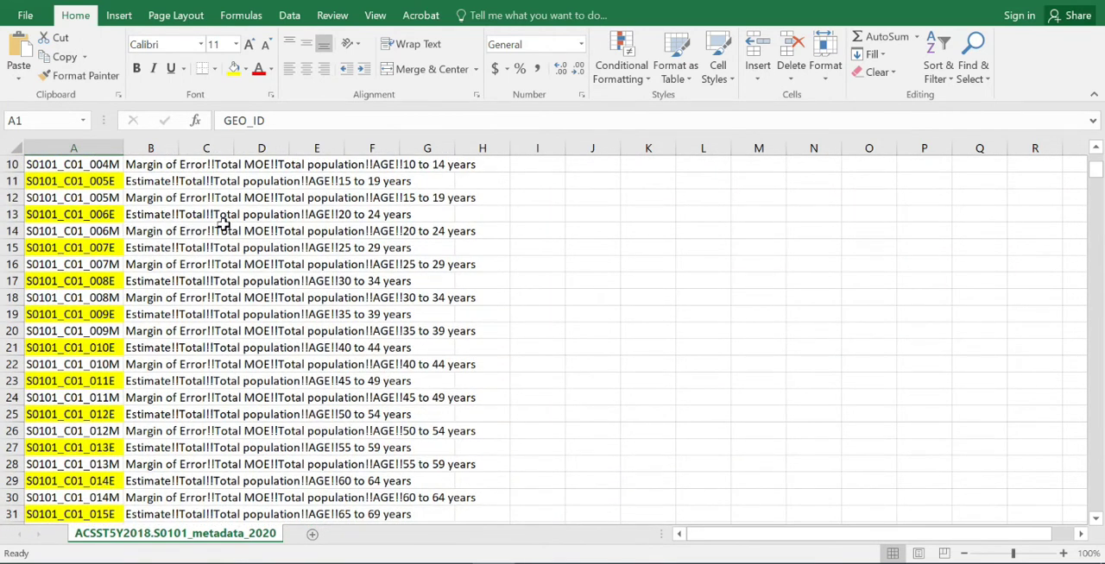
{"action": "scroll", "coordinate": [246, 259], "scroll_direction": "down", "scroll_amount": 8}
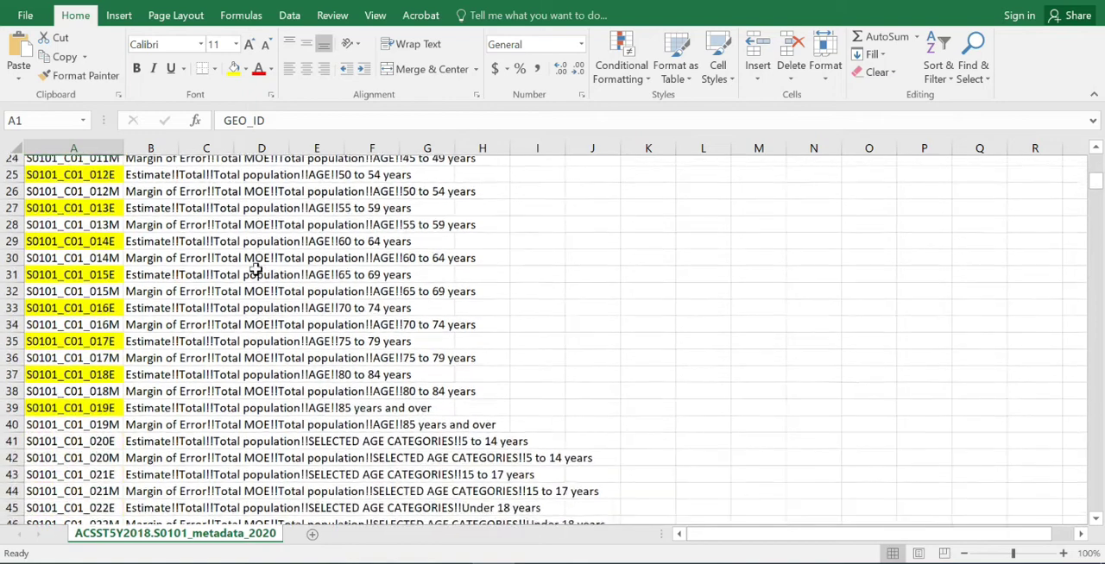
{"action": "scroll", "coordinate": [256, 288], "scroll_direction": "down", "scroll_amount": 2}
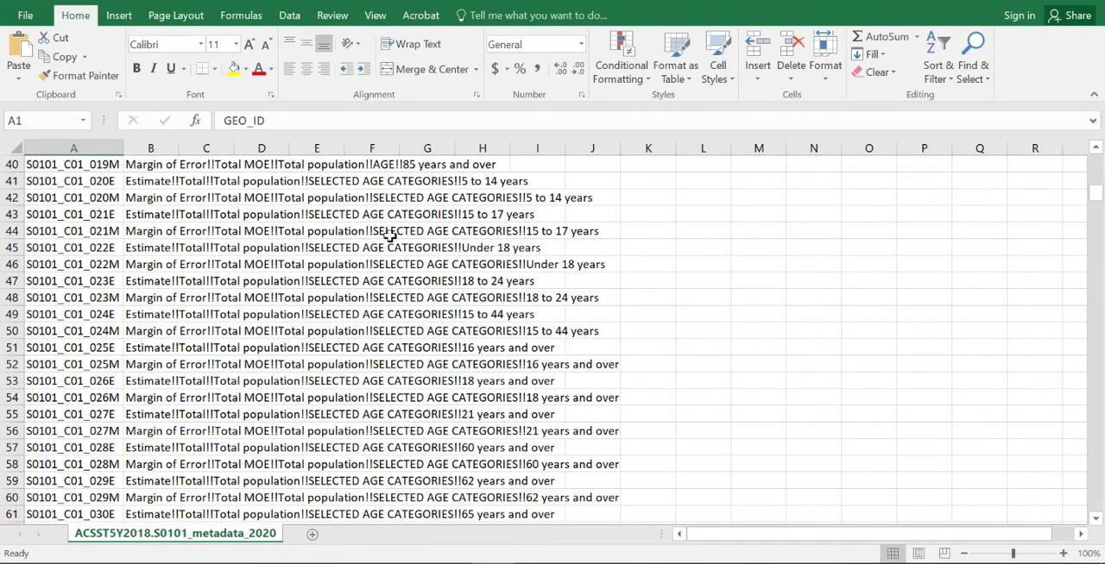
{"action": "scroll", "coordinate": [402, 322], "scroll_direction": "down", "scroll_amount": 6}
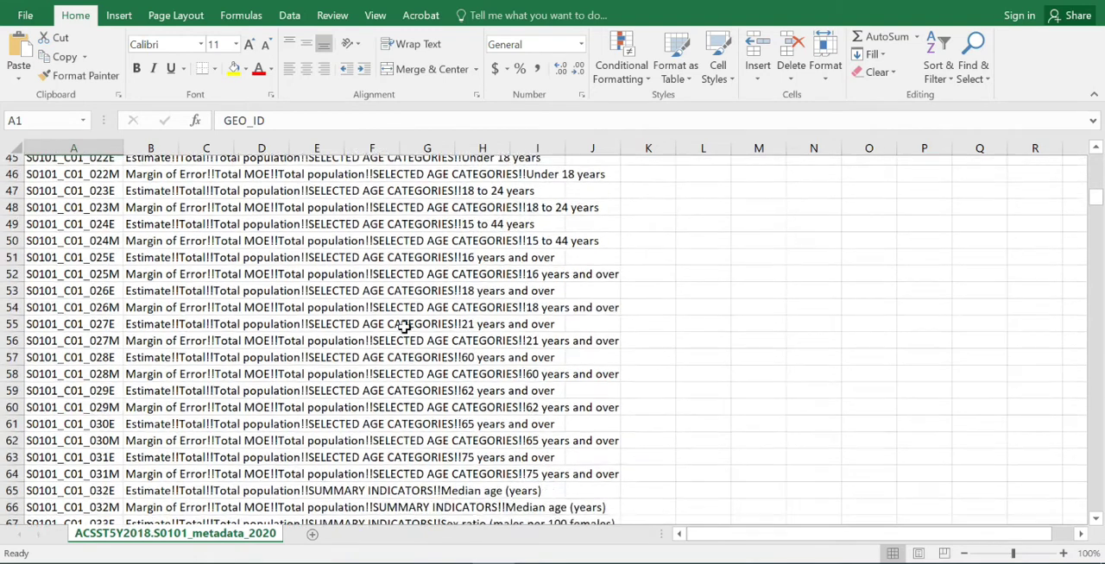
{"action": "scroll", "coordinate": [403, 328], "scroll_direction": "down", "scroll_amount": 15}
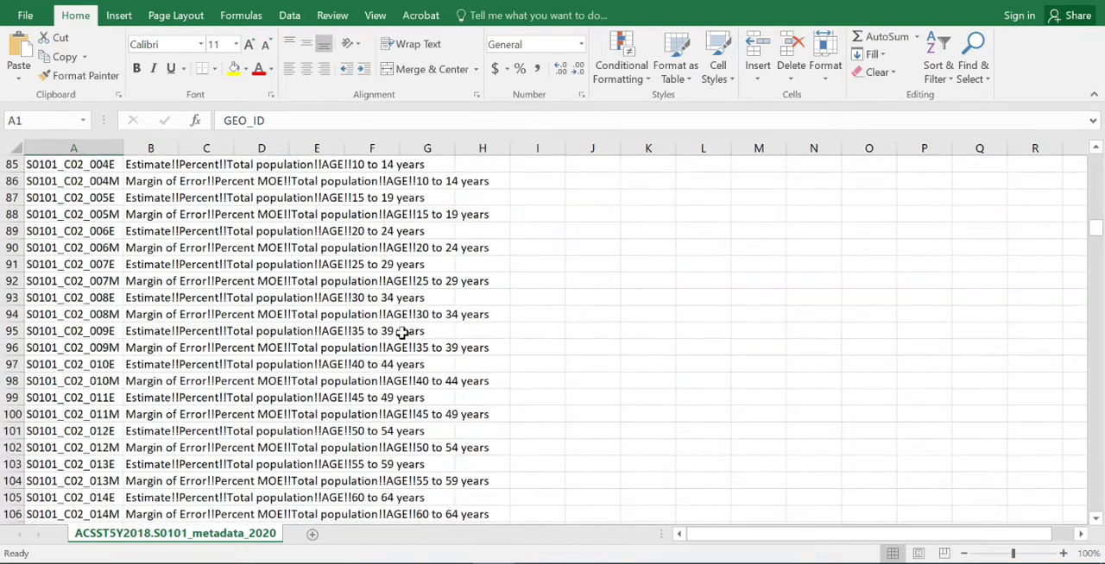
{"action": "scroll", "coordinate": [410, 343], "scroll_direction": "down", "scroll_amount": 16}
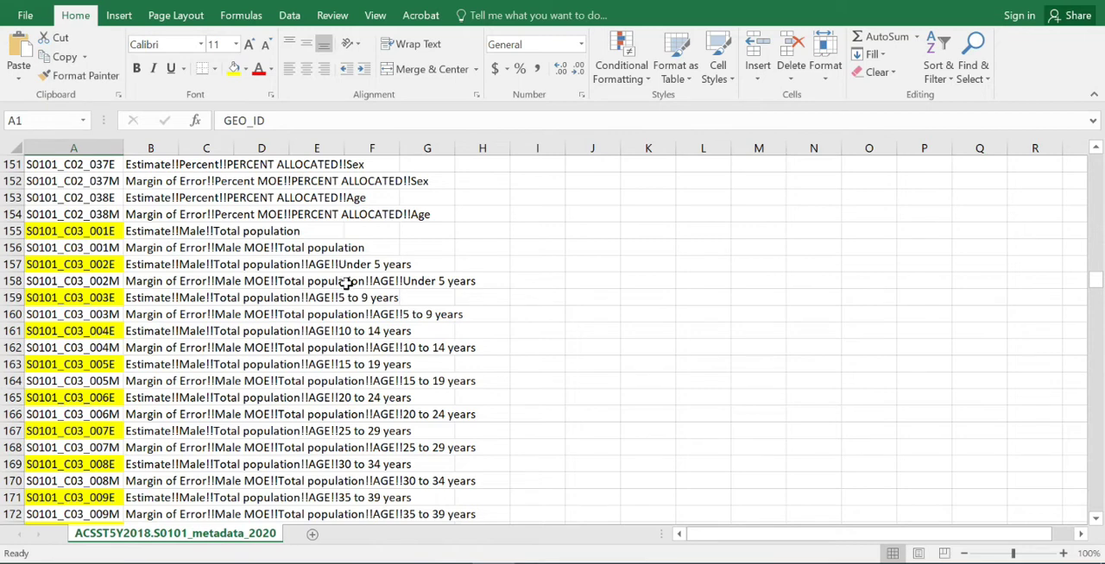
{"action": "scroll", "coordinate": [316, 388], "scroll_direction": "down", "scroll_amount": 13}
{"action": "scroll", "coordinate": [316, 388], "scroll_direction": "down", "scroll_amount": 20}
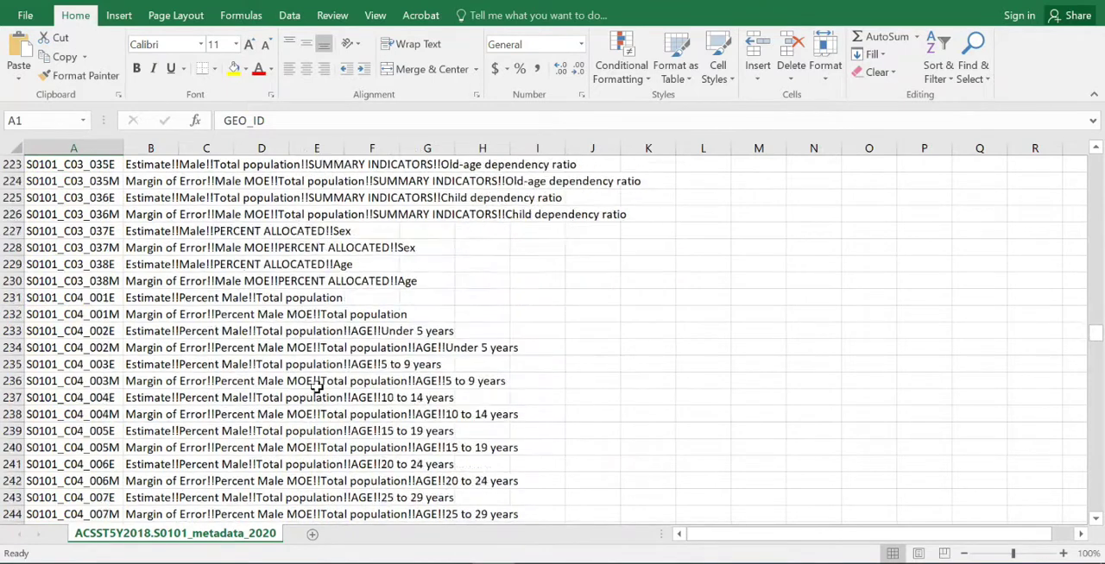
{"action": "scroll", "coordinate": [313, 397], "scroll_direction": "down", "scroll_amount": 14}
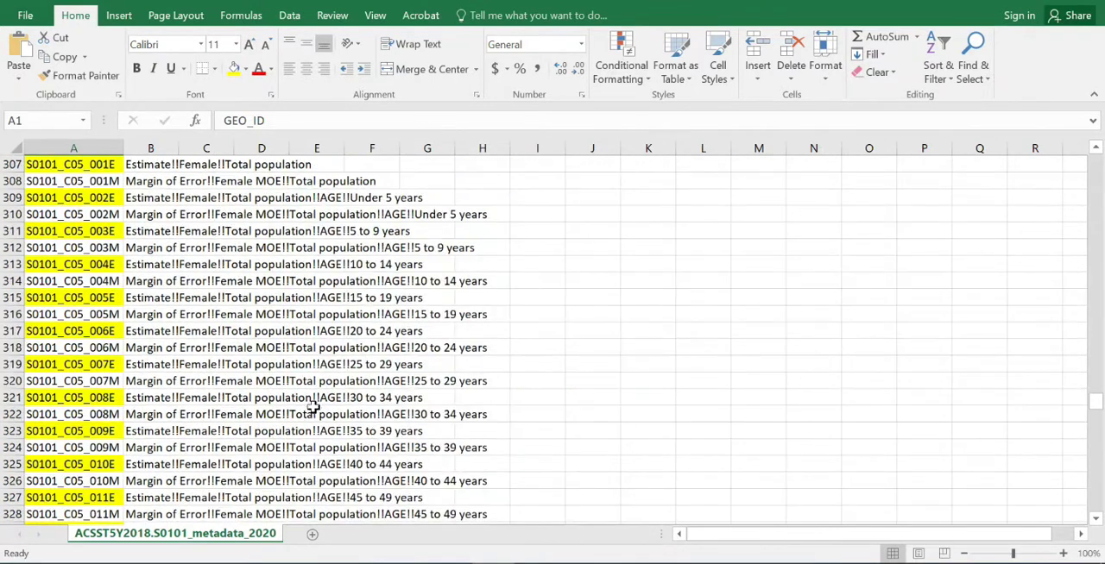
{"action": "scroll", "coordinate": [311, 401], "scroll_direction": "up", "scroll_amount": 3}
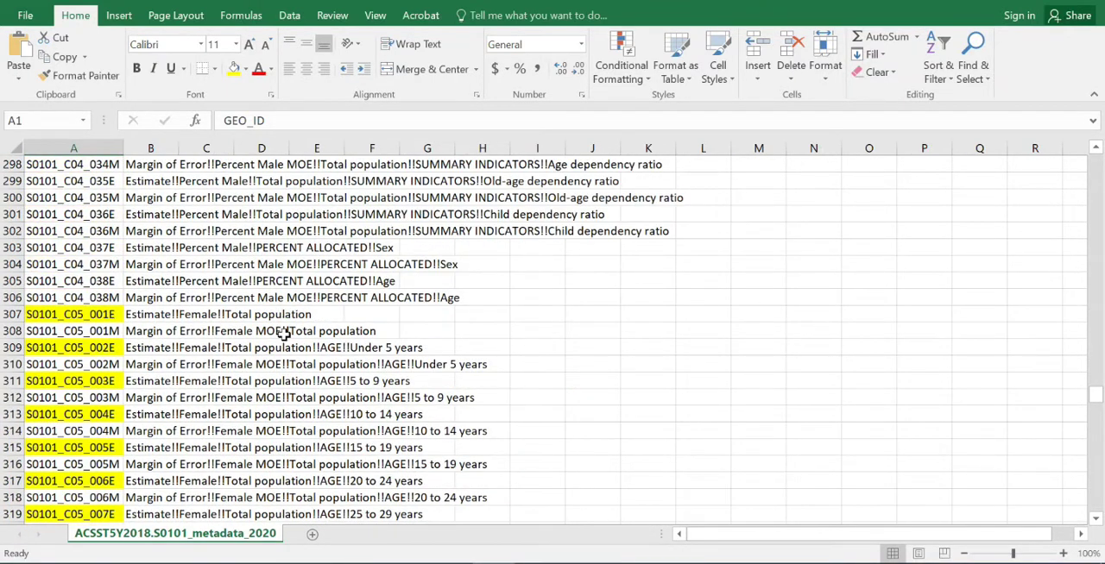
{"action": "scroll", "coordinate": [283, 364], "scroll_direction": "down", "scroll_amount": 2}
{"action": "scroll", "coordinate": [285, 364], "scroll_direction": "down", "scroll_amount": 4}
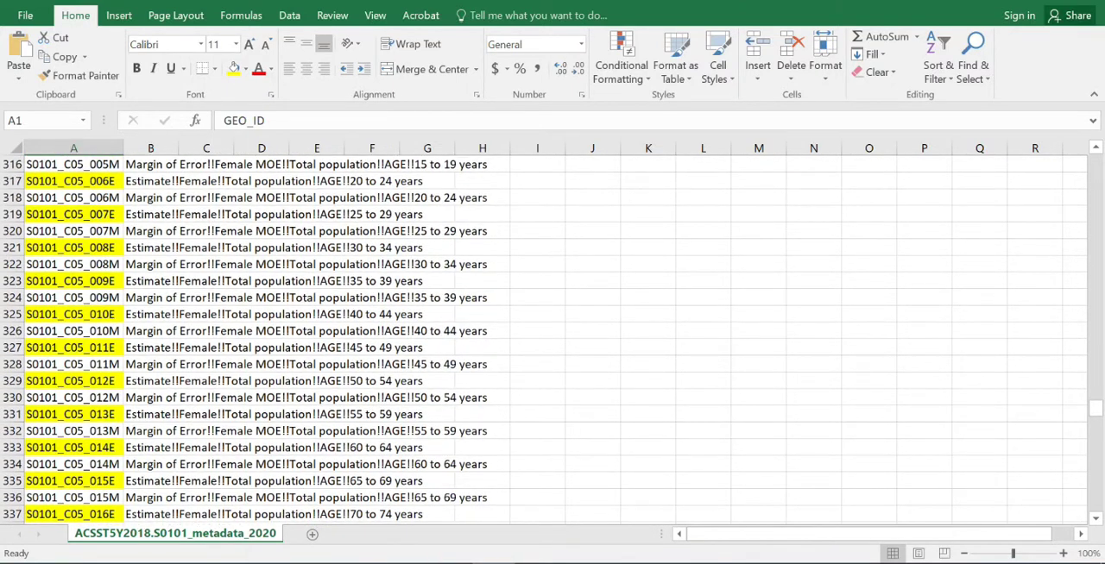
- Open the ACSST5Y2018.S0101 Age and Sex 06-08 workbook from the 01. Age & Sex 06-07 folder
{"action": "key", "text": "alt+Tab"}
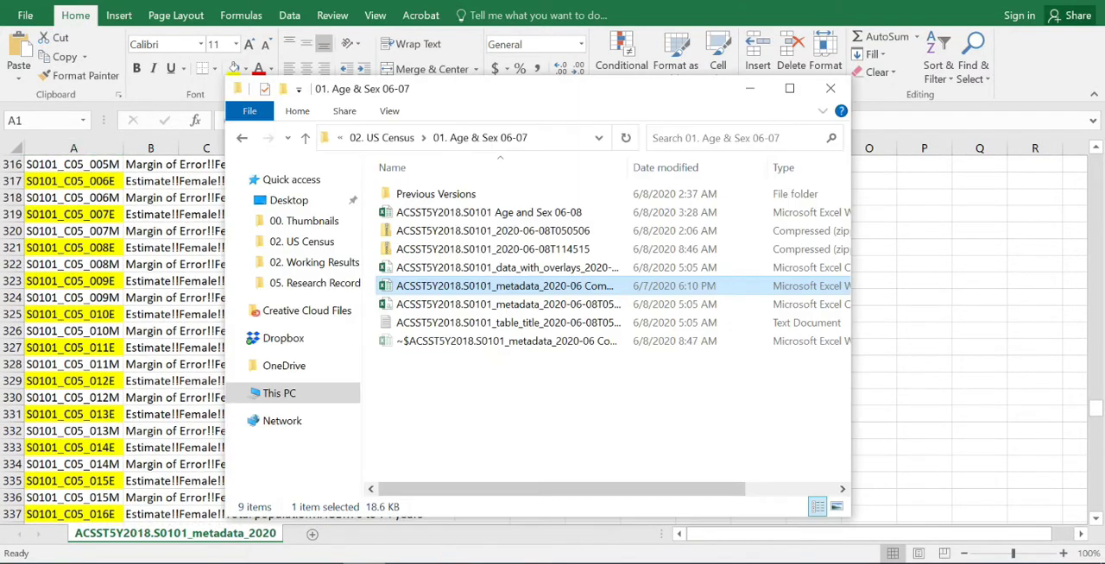
{"action": "left_click", "coordinate": [571, 213]}
{"action": "double_click", "coordinate": [571, 213]}
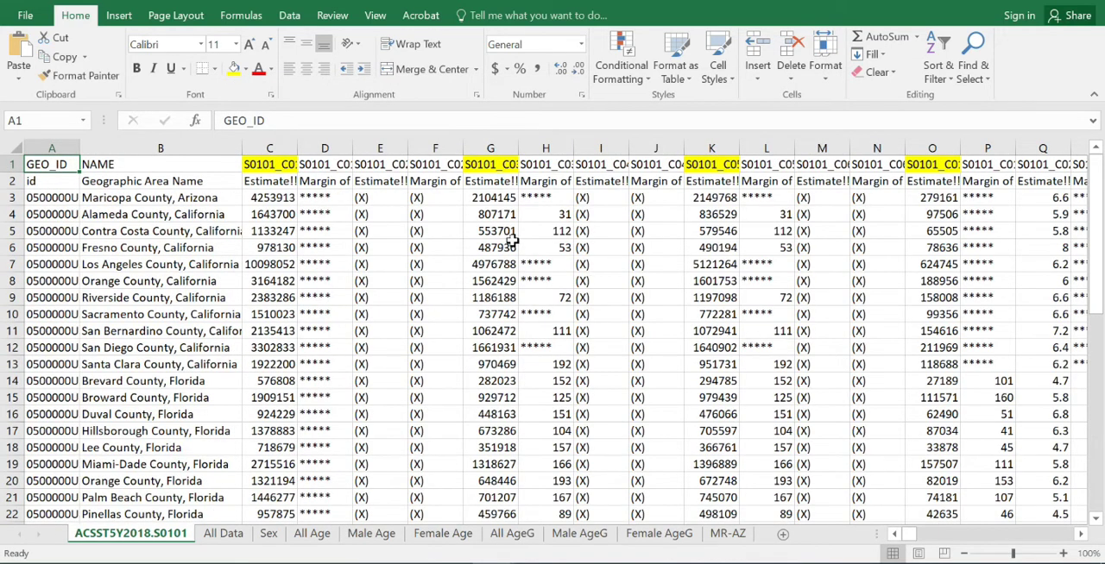
- Copy the code S0101_C05_007E from cell A319 of the metadata workbook and look across the Age and Sex workbook's ACSST5Y2018.S0101 sheet
{"action": "mouse_move", "coordinate": [527, 559]}
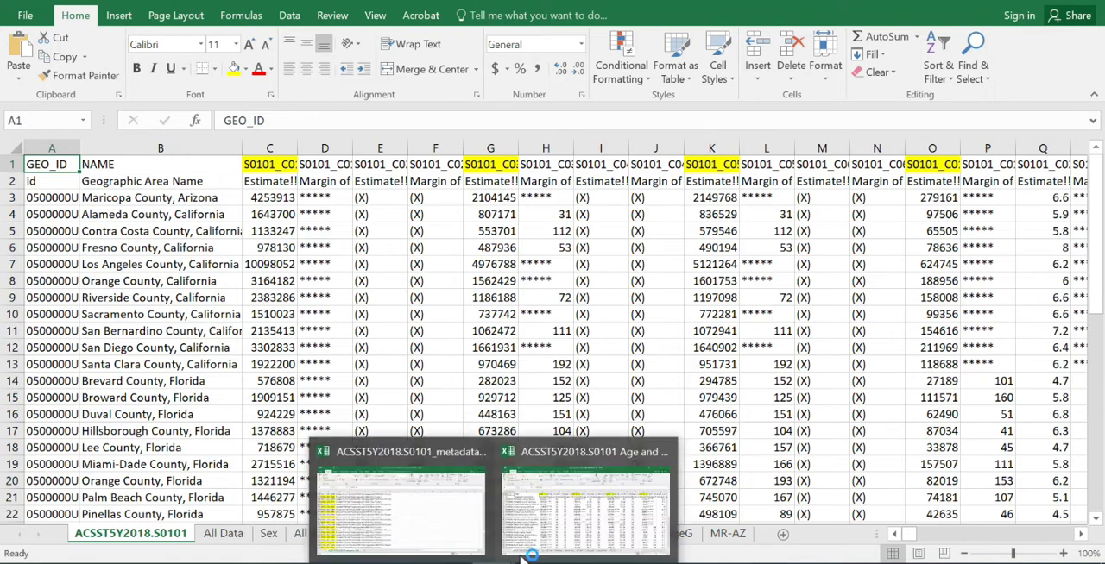
{"action": "left_click", "coordinate": [401, 509]}
{"action": "left_click", "coordinate": [99, 214]}
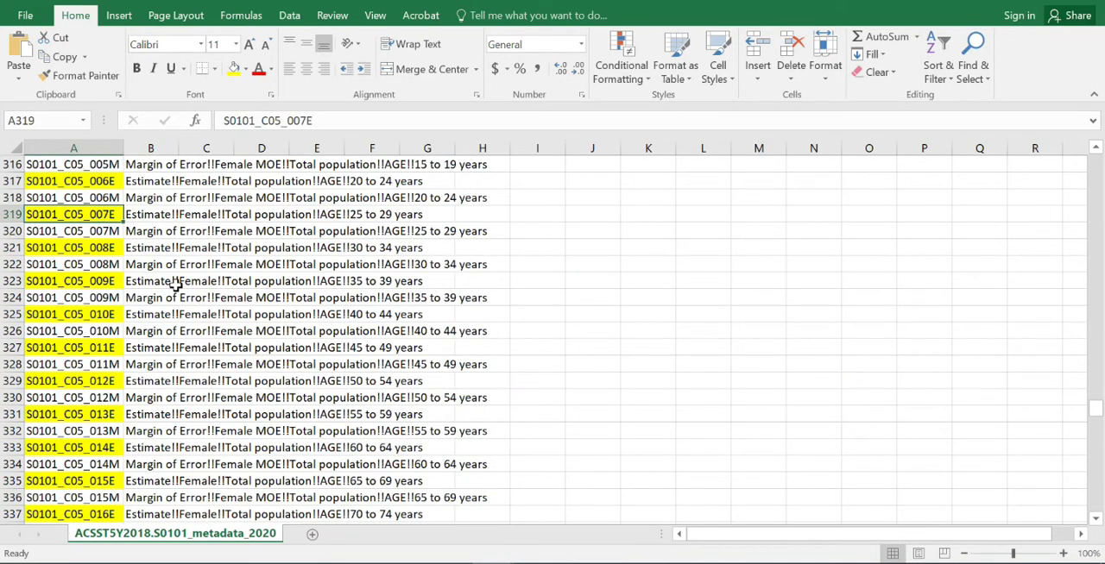
{"action": "key", "text": "ctrl+c"}
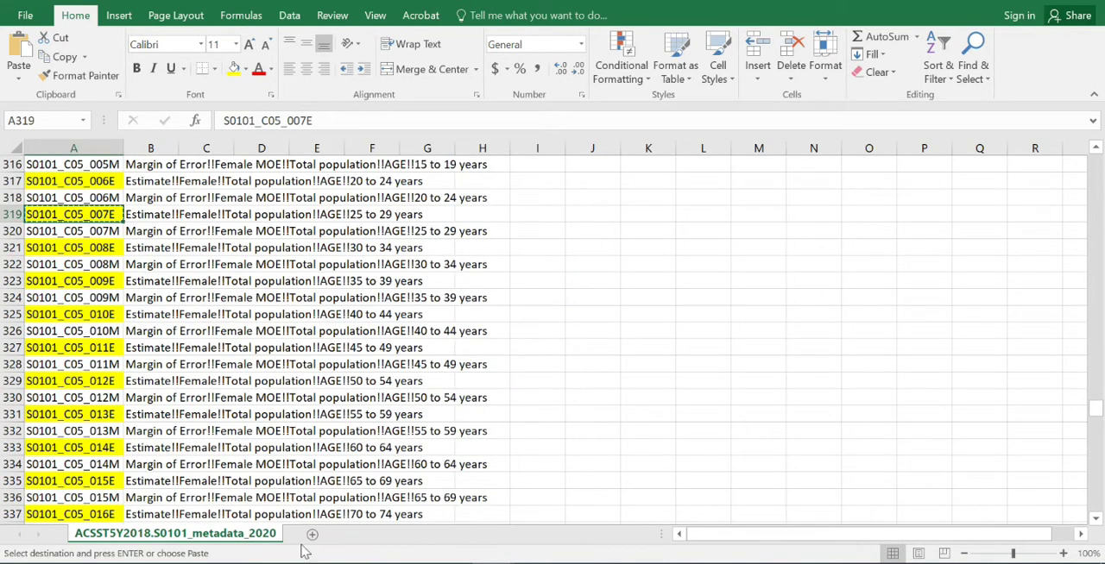
{"action": "mouse_move", "coordinate": [548, 532]}
{"action": "left_click", "coordinate": [569, 514]}
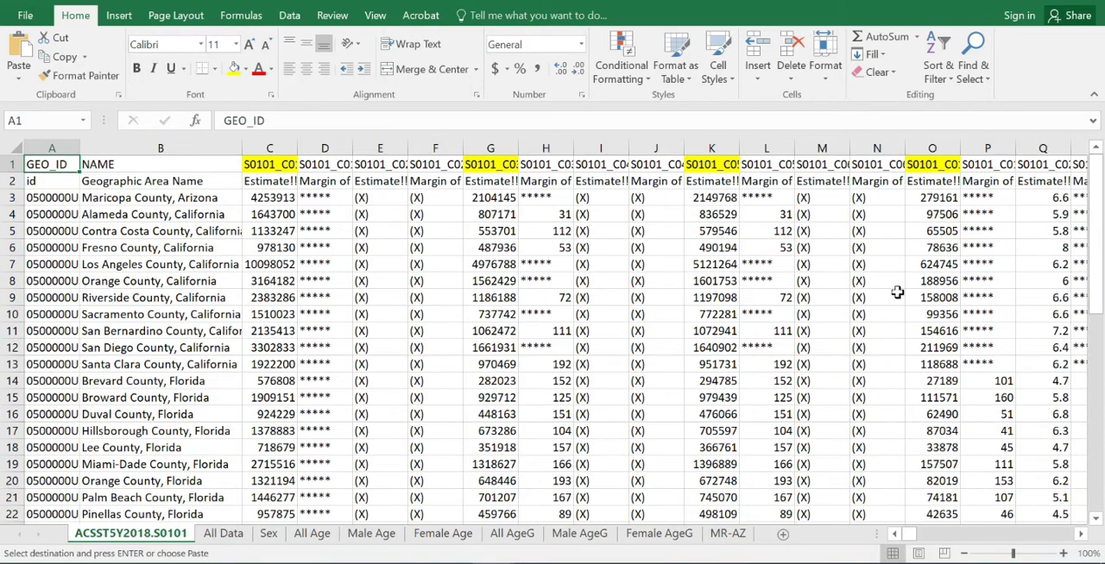
{"action": "left_click_drag", "start_coordinate": [908, 536], "coordinate": [895, 554]}
- Review the All Data sheet's columns and check the Total, Male and Female headers in row 2
{"action": "left_click", "coordinate": [224, 533]}
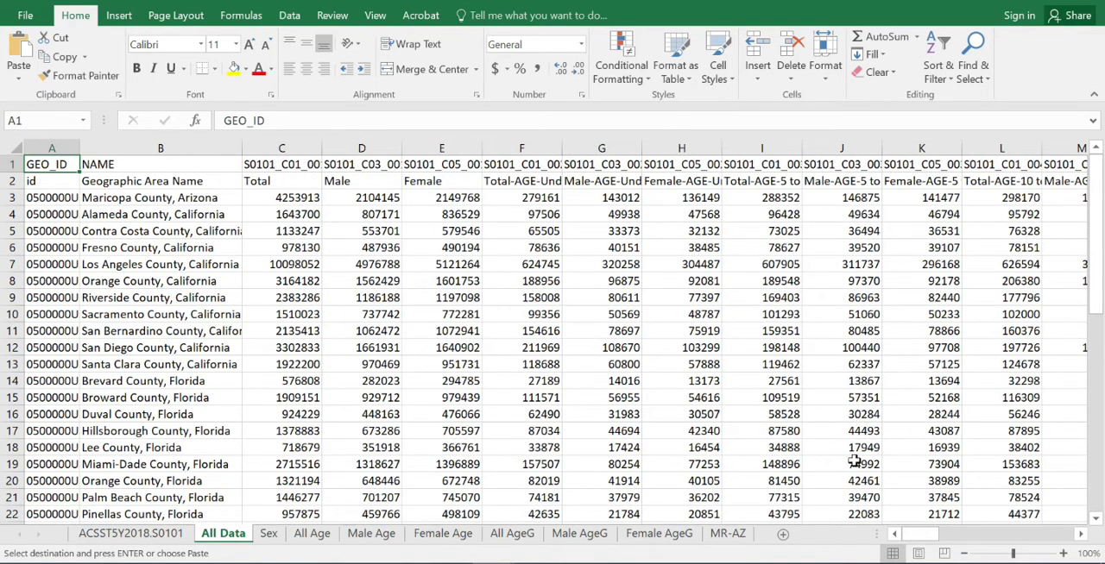
{"action": "mouse_move", "coordinate": [920, 535]}
{"action": "left_mouse_down"}
{"action": "mouse_move", "coordinate": [1022, 535]}
{"action": "mouse_move", "coordinate": [1053, 520]}
{"action": "mouse_move", "coordinate": [906, 541]}
{"action": "left_mouse_up"}
{"action": "left_click", "coordinate": [255, 181]}
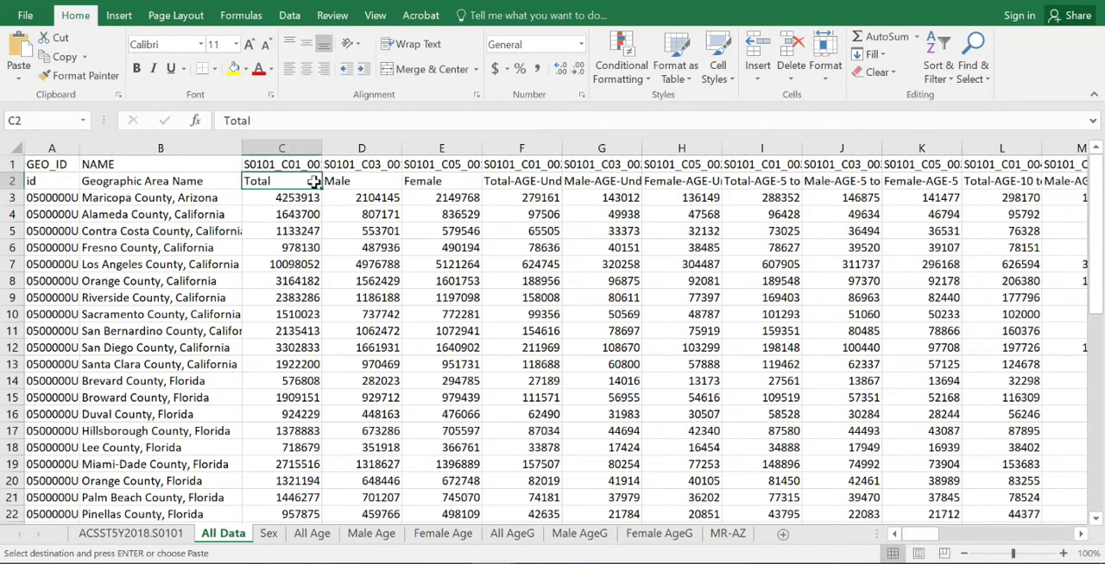
{"action": "left_click", "coordinate": [327, 181]}
{"action": "left_click", "coordinate": [429, 182]}
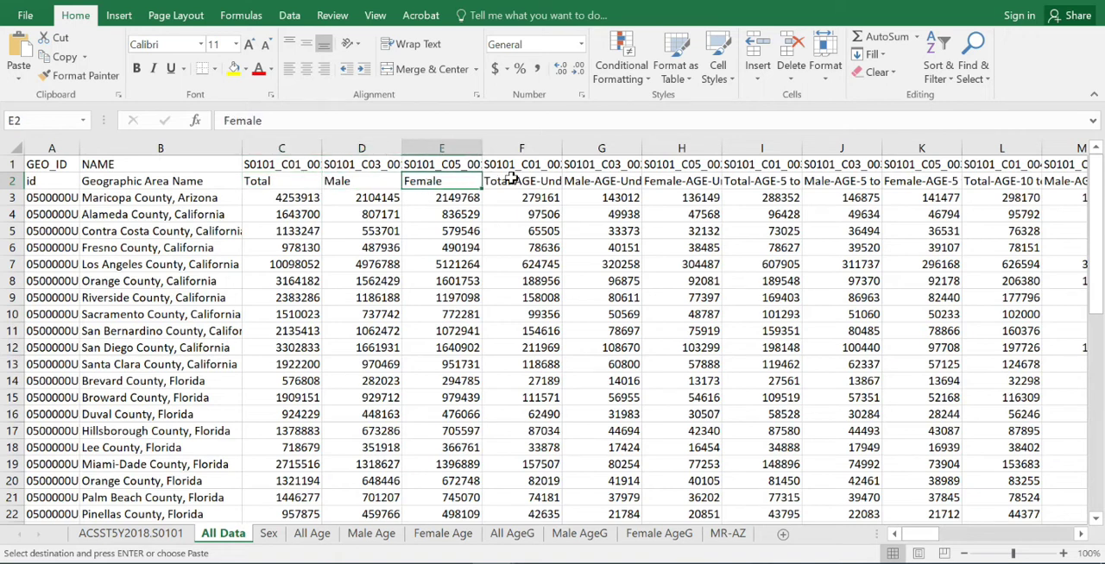
- Review the Sex sheet's county totals and the % Male and % Female columns
{"action": "left_click", "coordinate": [270, 534]}
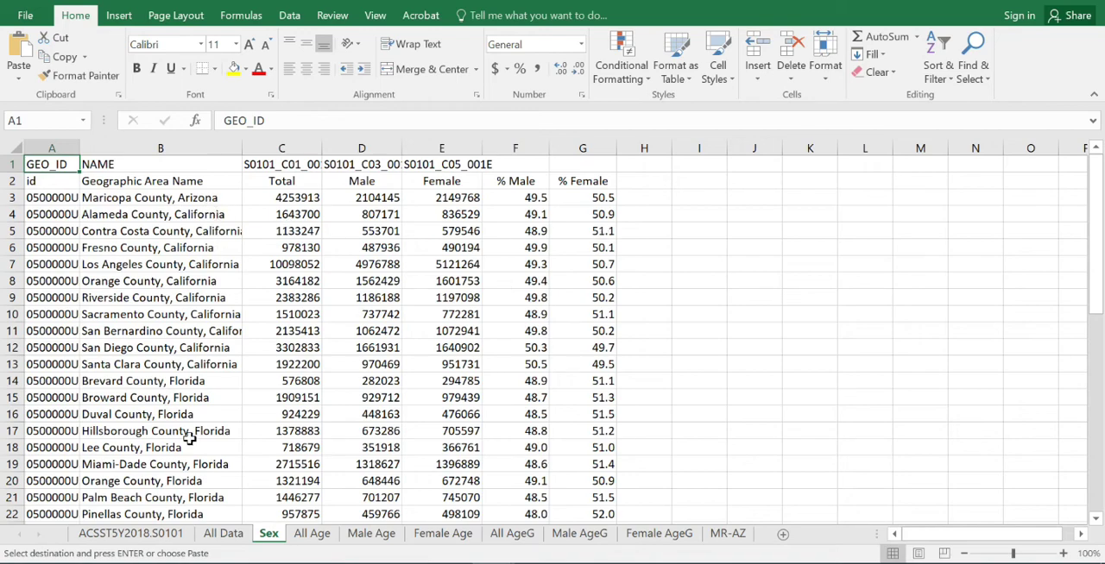
{"action": "scroll", "coordinate": [471, 308], "scroll_direction": "down", "scroll_amount": 10}
{"action": "scroll", "coordinate": [471, 311], "scroll_direction": "up", "scroll_amount": 7}
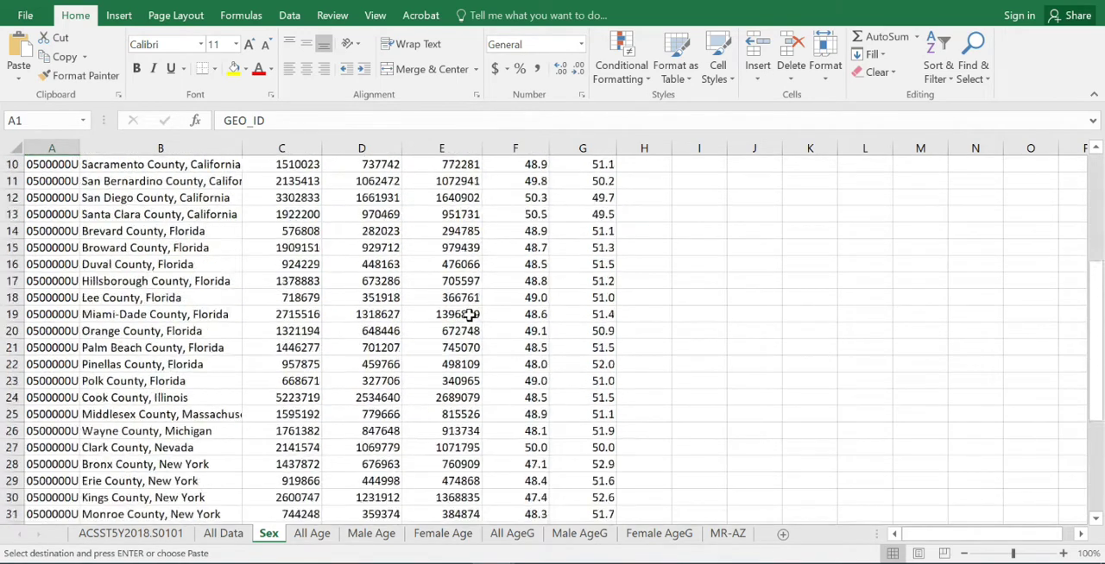
{"action": "scroll", "coordinate": [469, 316], "scroll_direction": "up", "scroll_amount": 3}
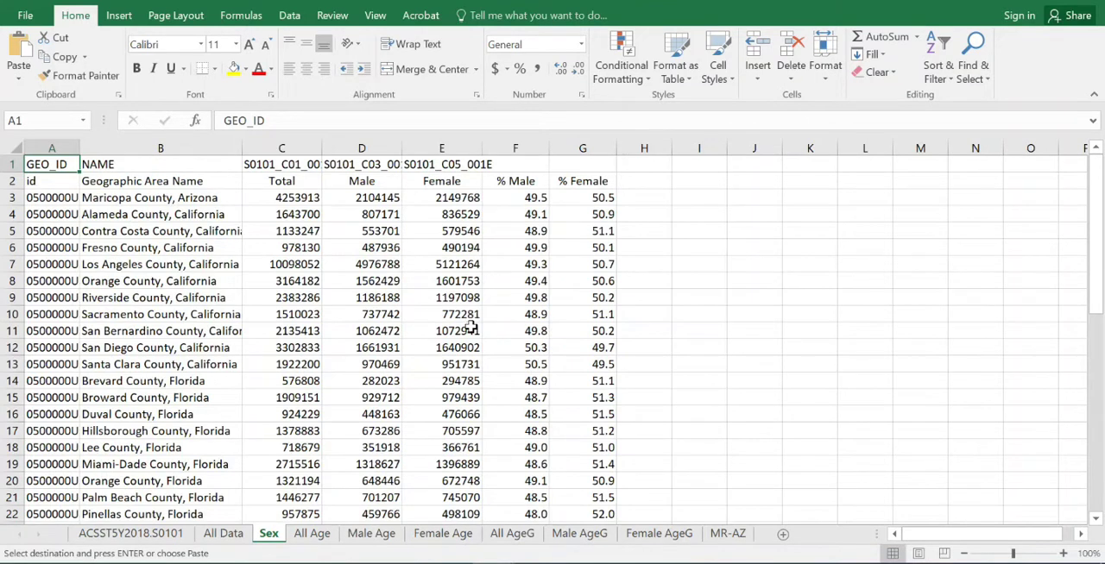
- Check the age-bracket headers in row 2 of the All Age sheet, and view the matching Male Age and Female Age sheets
{"action": "left_click", "coordinate": [312, 536]}
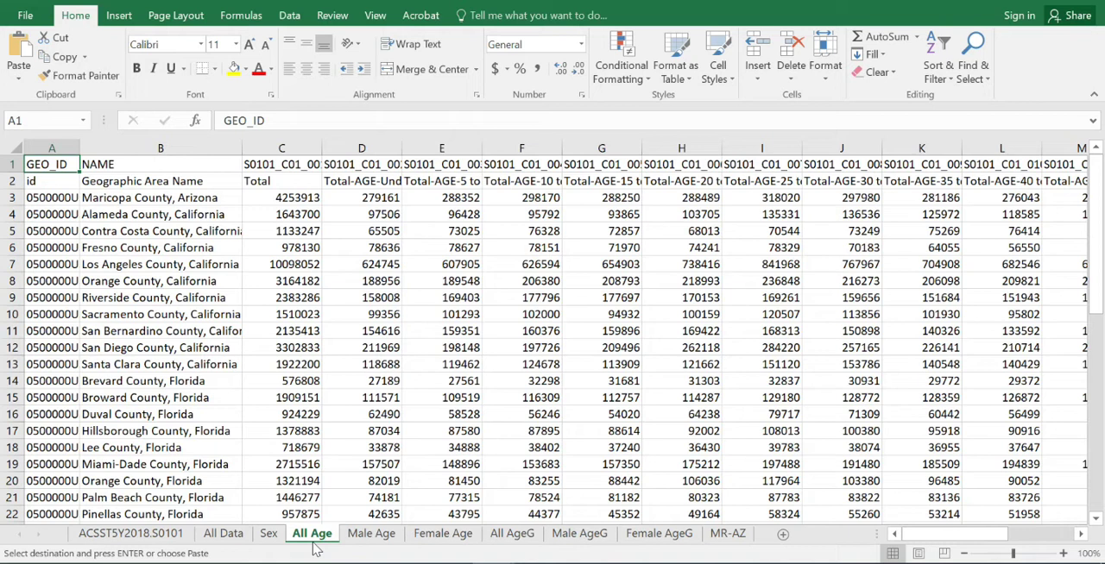
{"action": "left_click", "coordinate": [370, 181]}
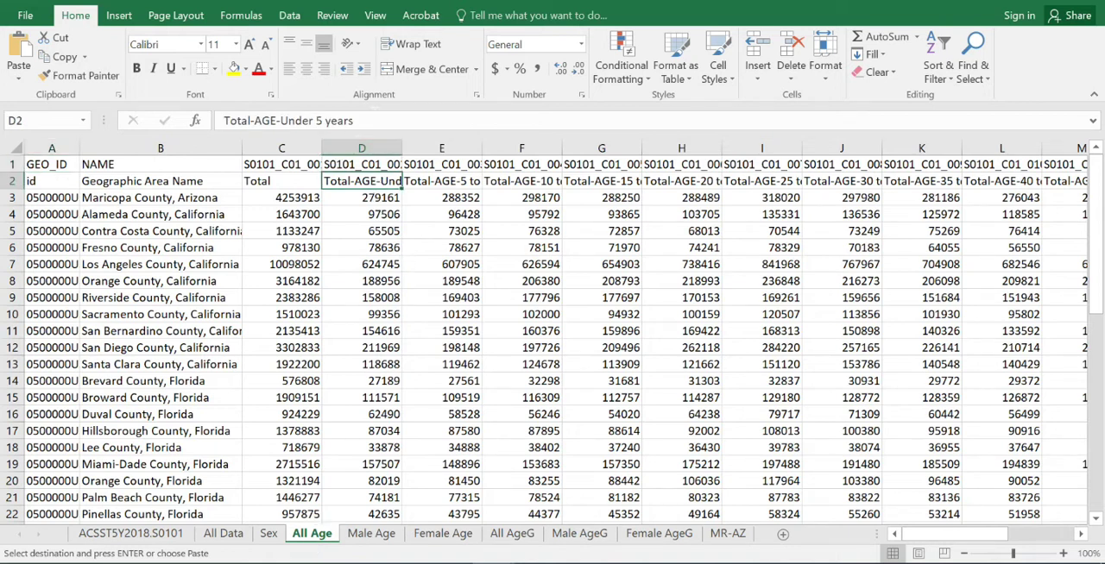
{"action": "key", "text": "Right"}
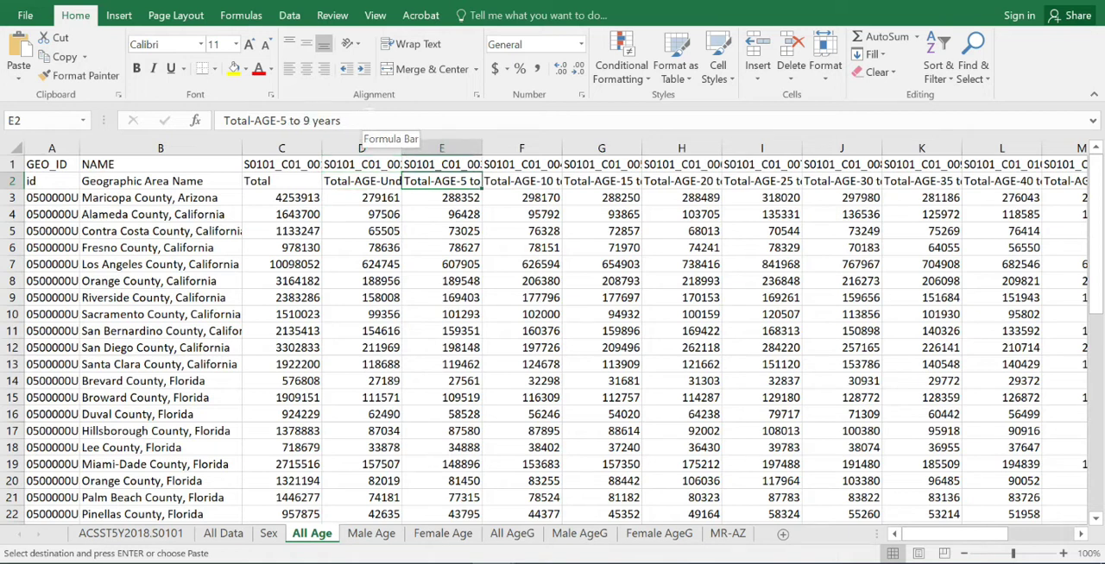
{"action": "key", "text": "Right"}
{"action": "key", "text": "Right"}
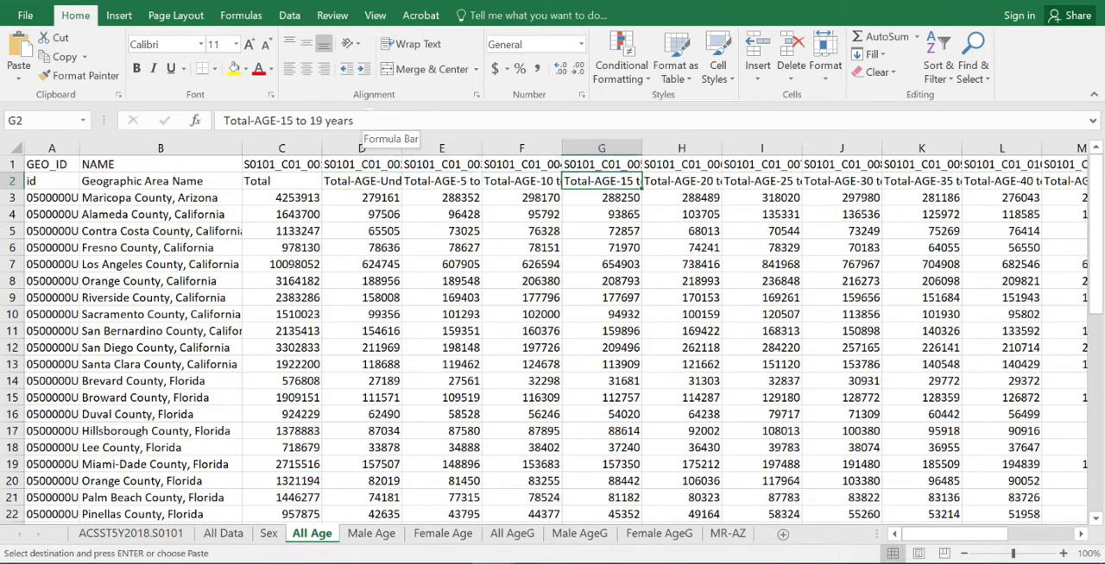
{"action": "mouse_move", "coordinate": [924, 539]}
{"action": "left_mouse_down"}
{"action": "mouse_move", "coordinate": [997, 536]}
{"action": "mouse_move", "coordinate": [918, 540]}
{"action": "left_mouse_up"}
{"action": "left_click", "coordinate": [380, 539]}
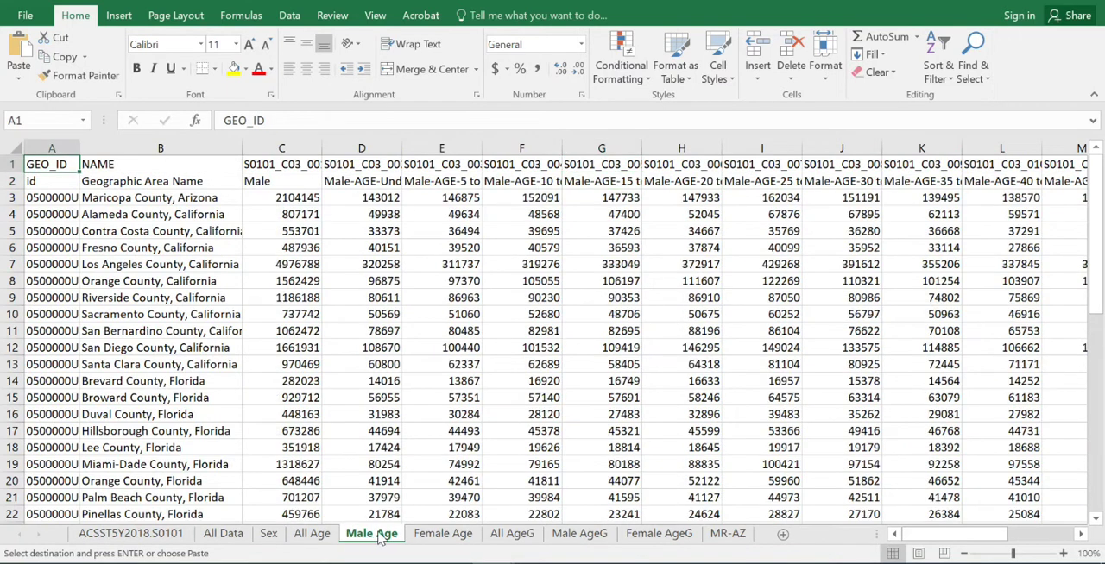
{"action": "left_click", "coordinate": [444, 536]}
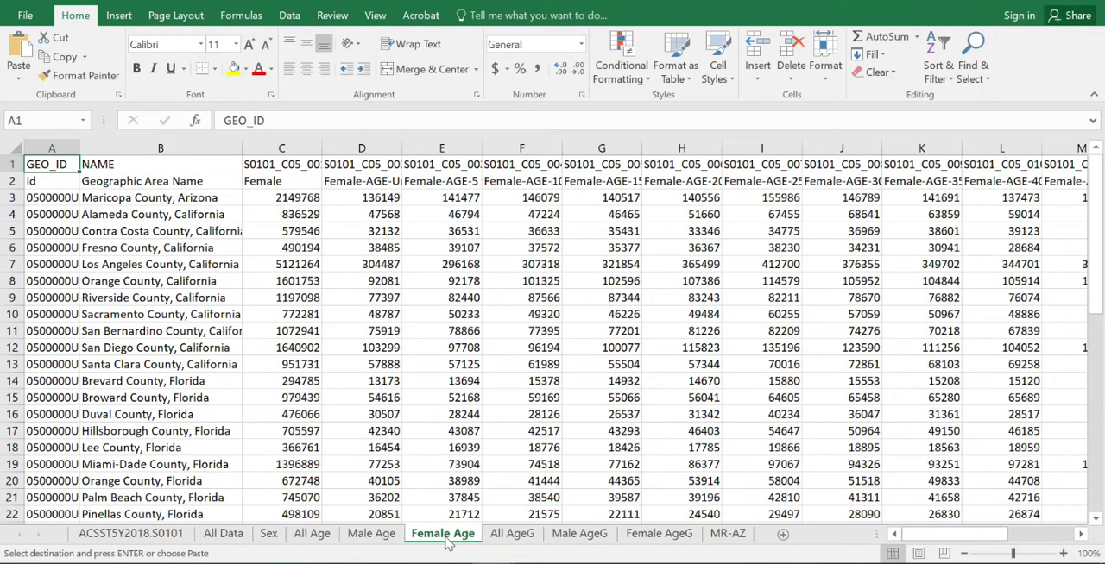
- Compare the All AgeG sheet's age groups with the ranges on the PowerPoint slide, and inspect the formulas in cells E3 and I3
{"action": "left_click", "coordinate": [509, 537]}
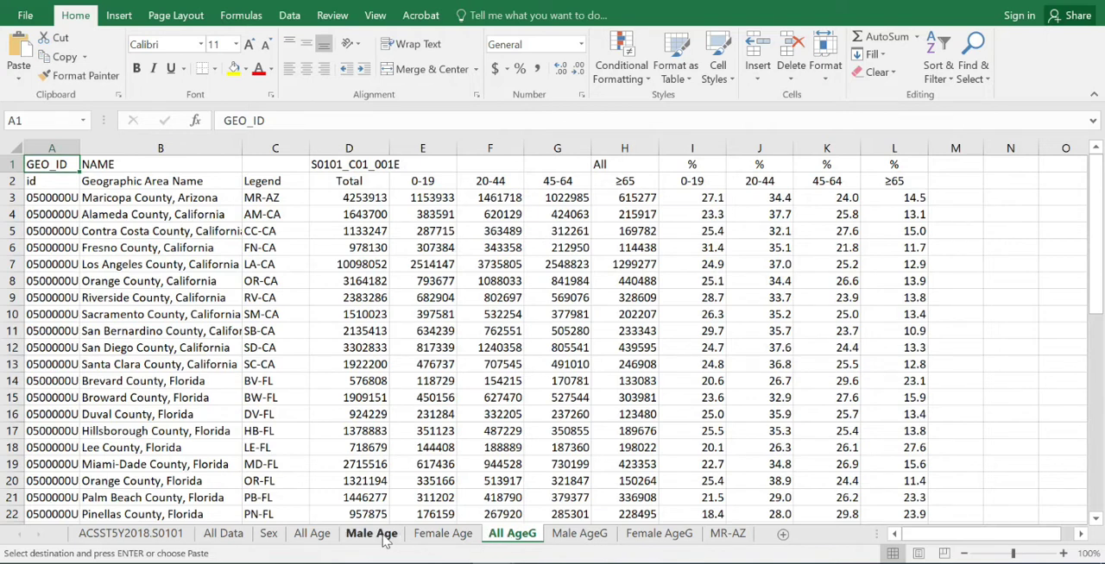
{"action": "left_click", "coordinate": [449, 563]}
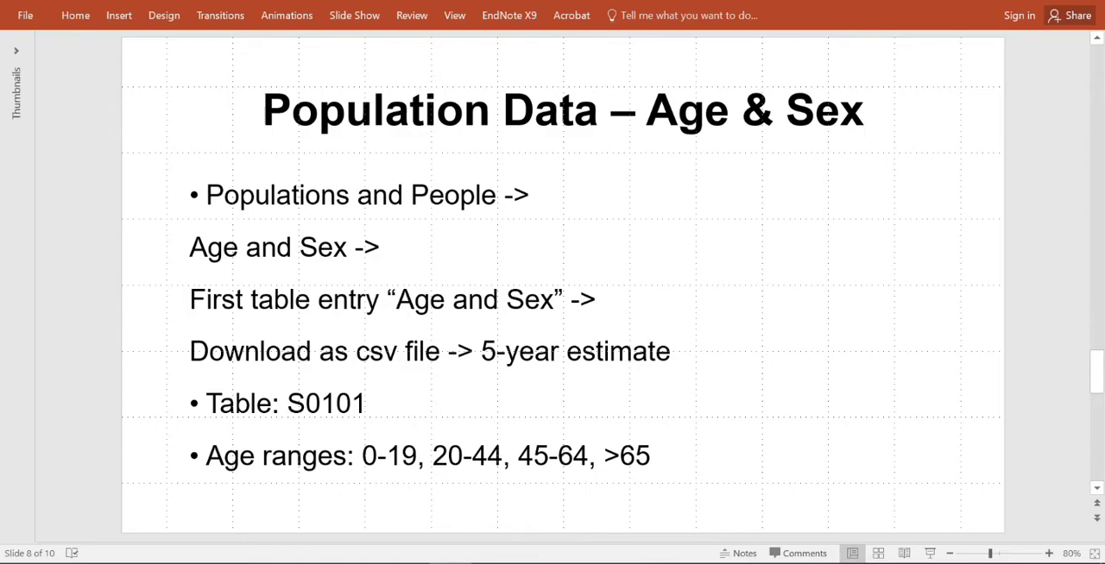
{"action": "left_click", "coordinate": [1008, 1]}
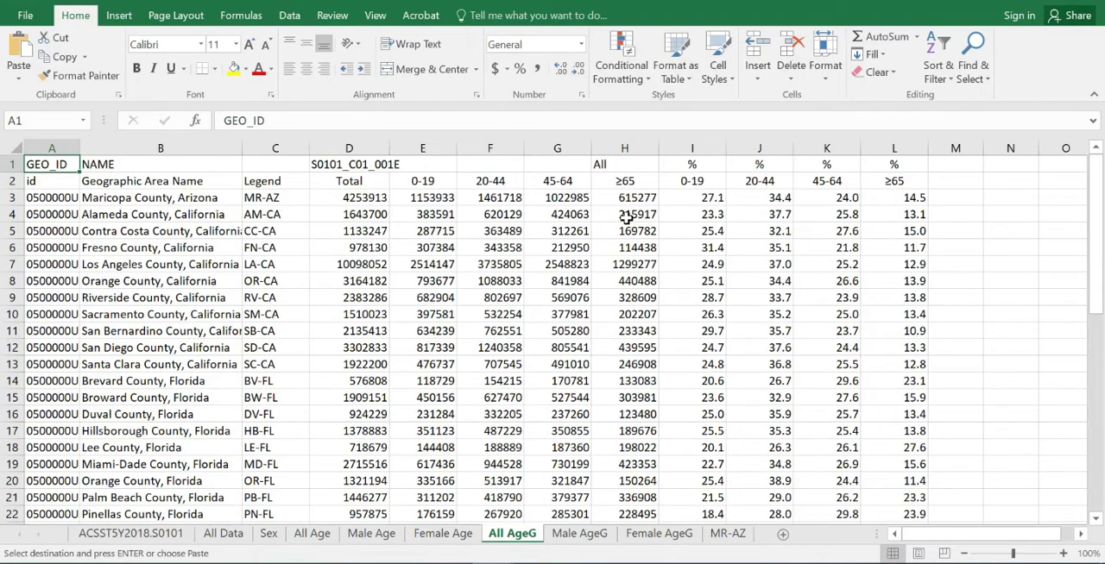
{"action": "left_click", "coordinate": [444, 200]}
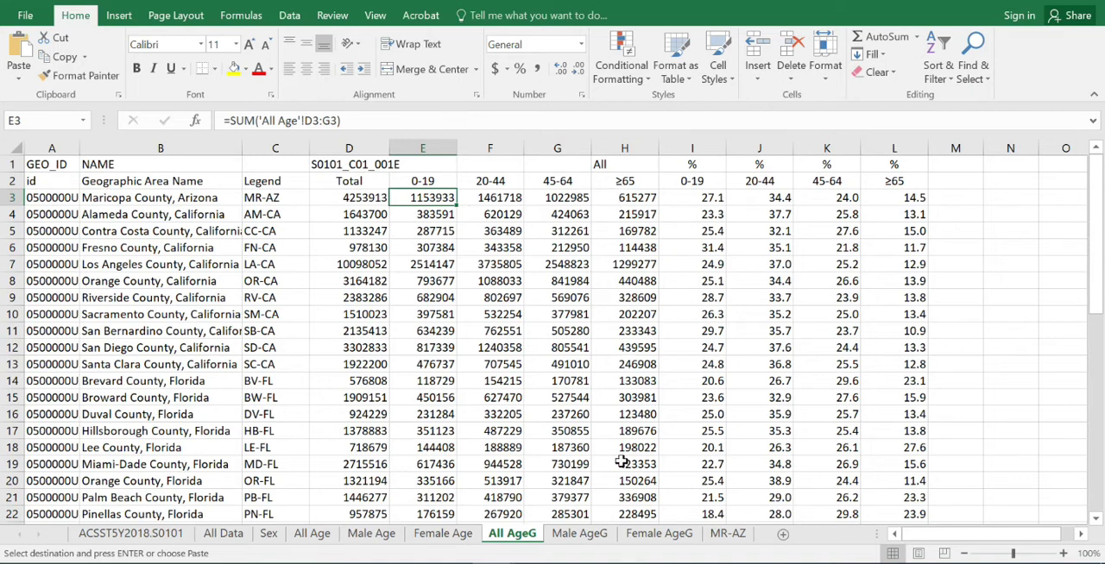
{"action": "left_click", "coordinate": [711, 197]}
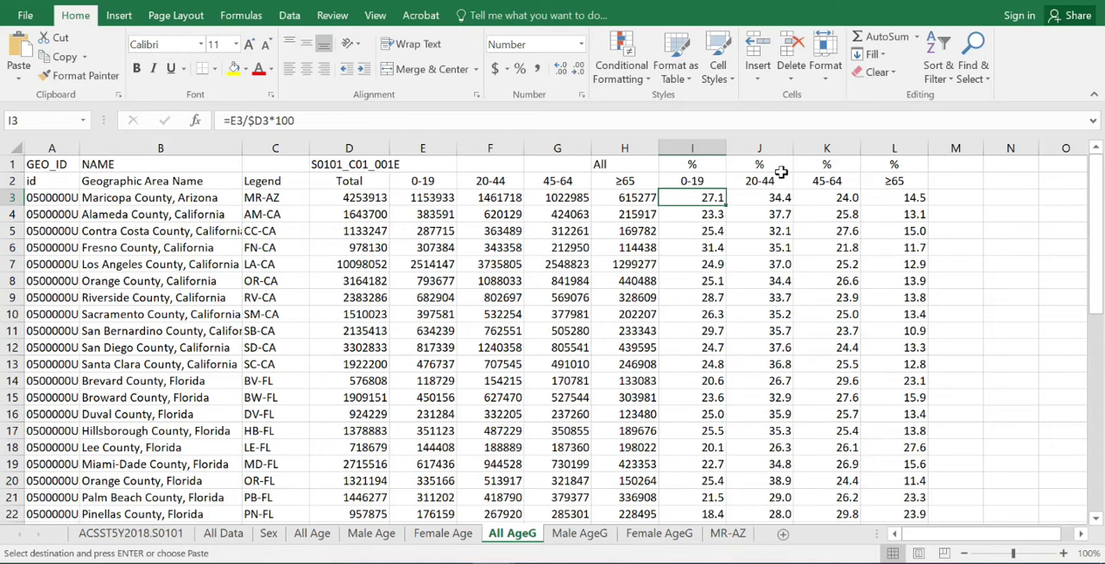
- Review the Male AgeG and Female AgeG sheets and the MR-AZ population distribution chart
{"action": "left_click", "coordinate": [581, 535]}
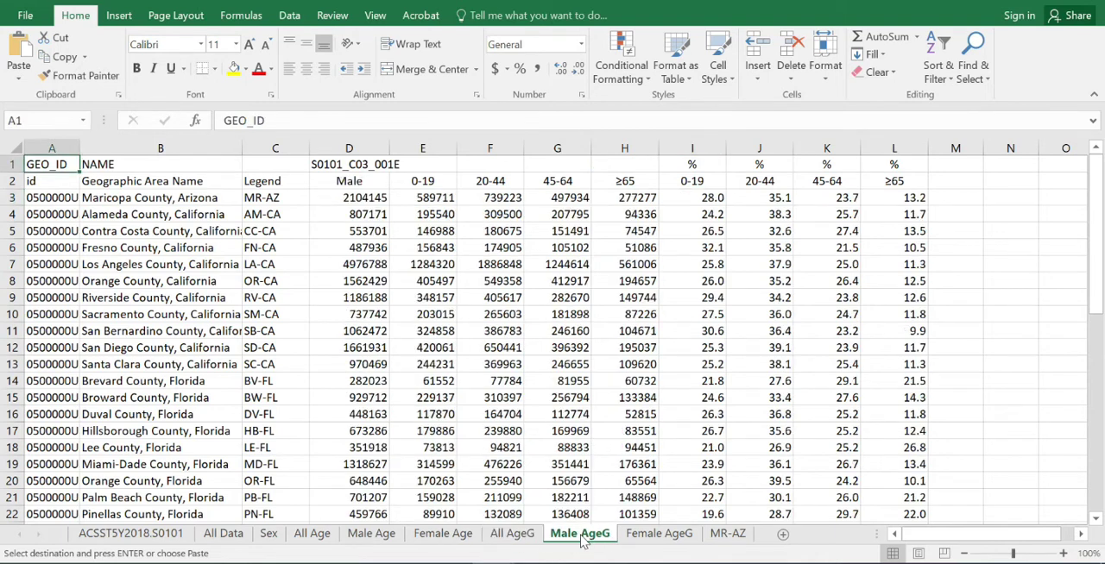
{"action": "left_click", "coordinate": [635, 537]}
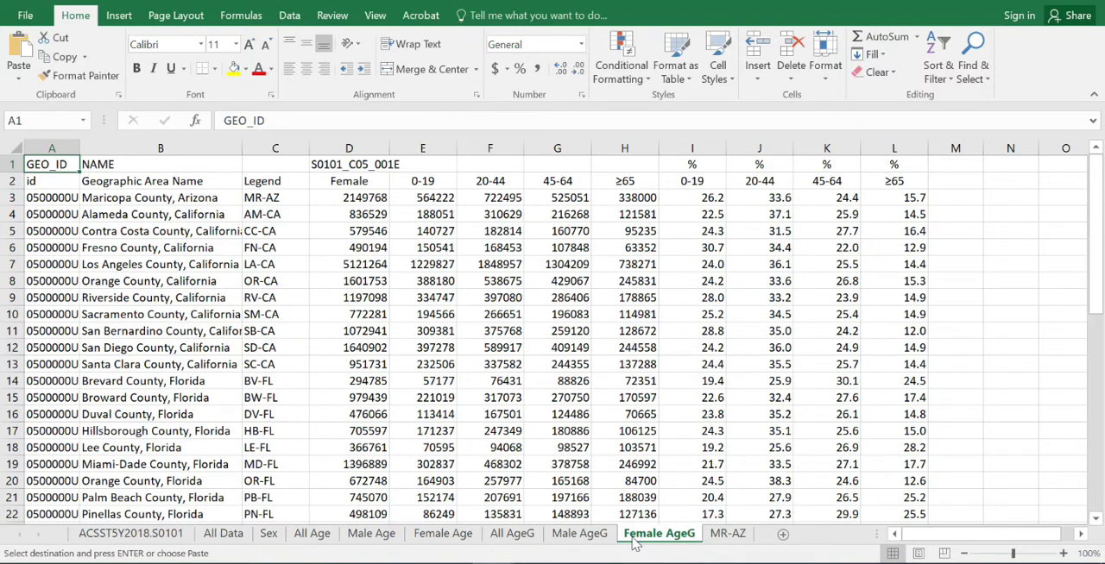
{"action": "left_click", "coordinate": [730, 536]}
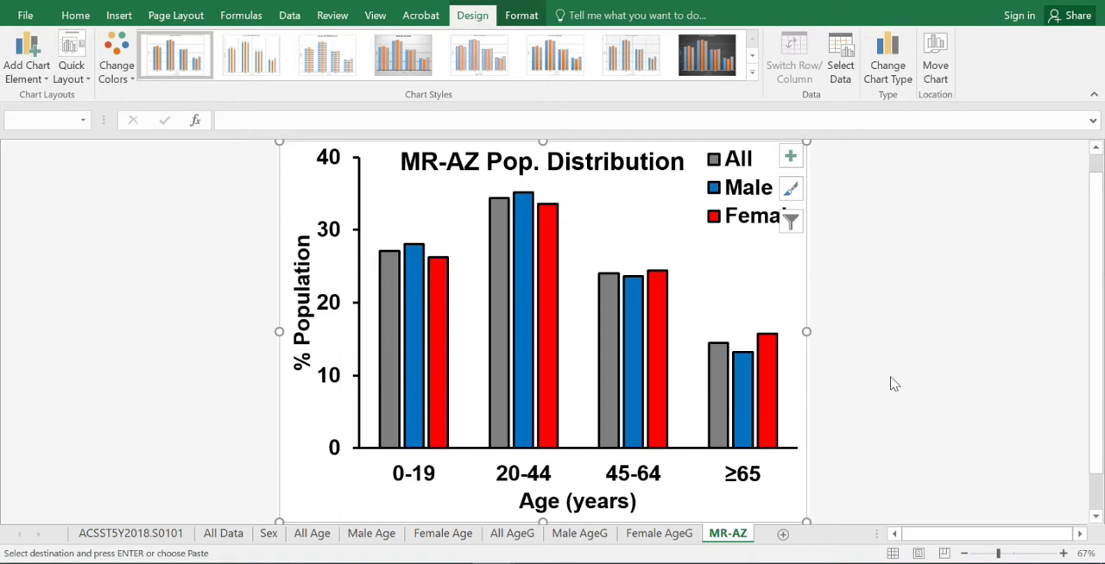
{"action": "left_click", "coordinate": [657, 534]}
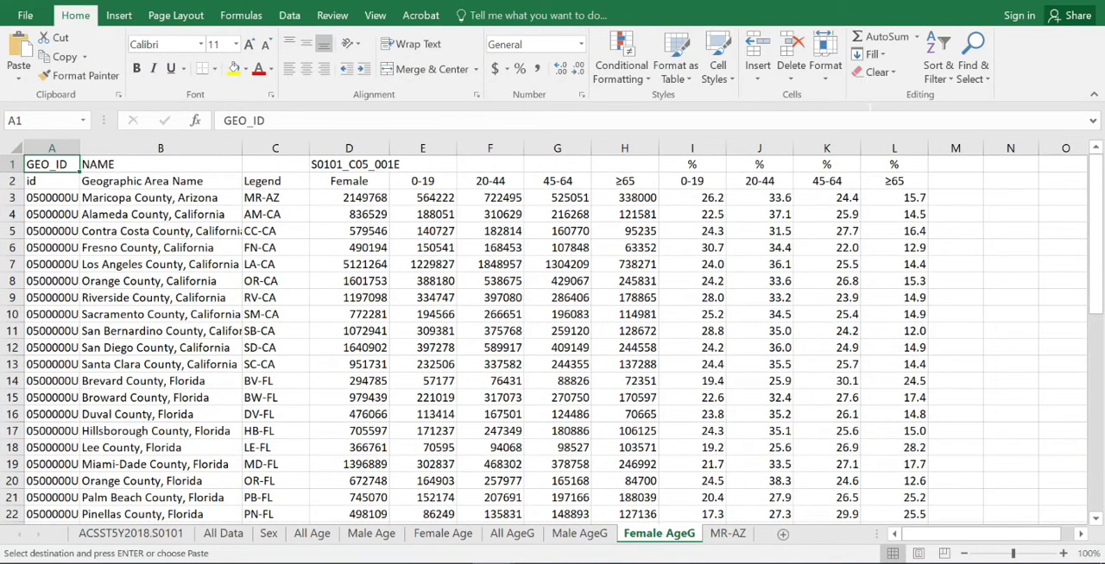
- Close the Age and Sex and metadata workbooks, and switch to PowerPoint to show the Race and Ethnicity Data slide
{"action": "left_click", "coordinate": [1083, 4]}
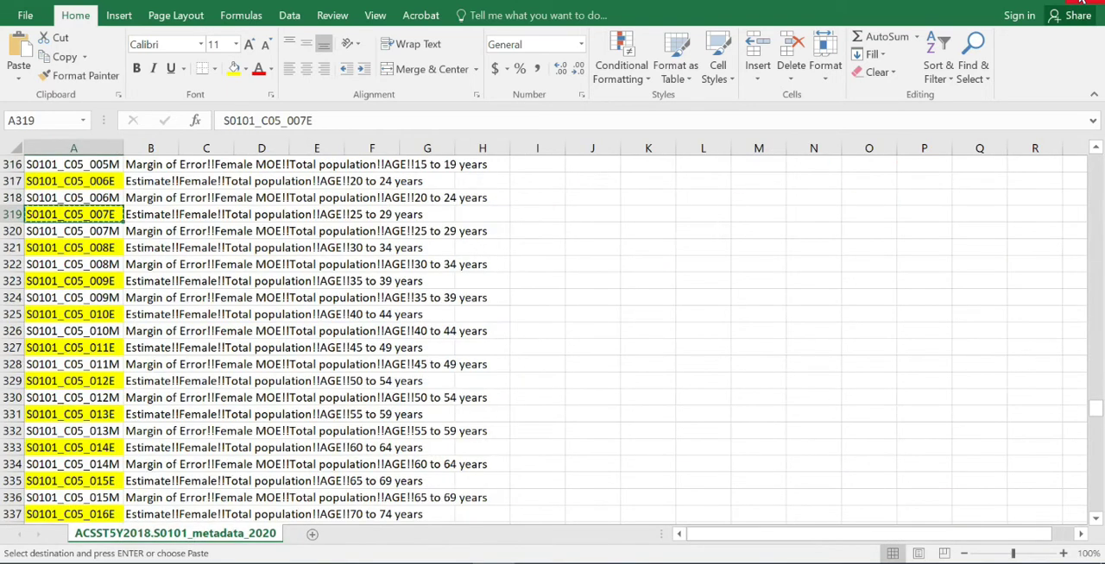
{"action": "left_click", "coordinate": [1086, 4]}
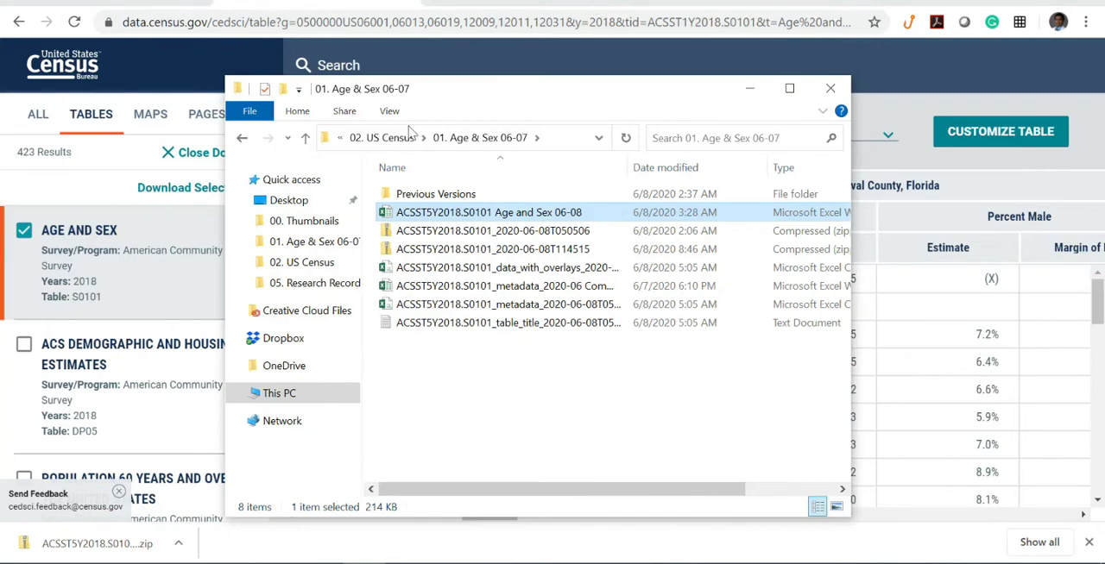
{"action": "left_click", "coordinate": [449, 563]}
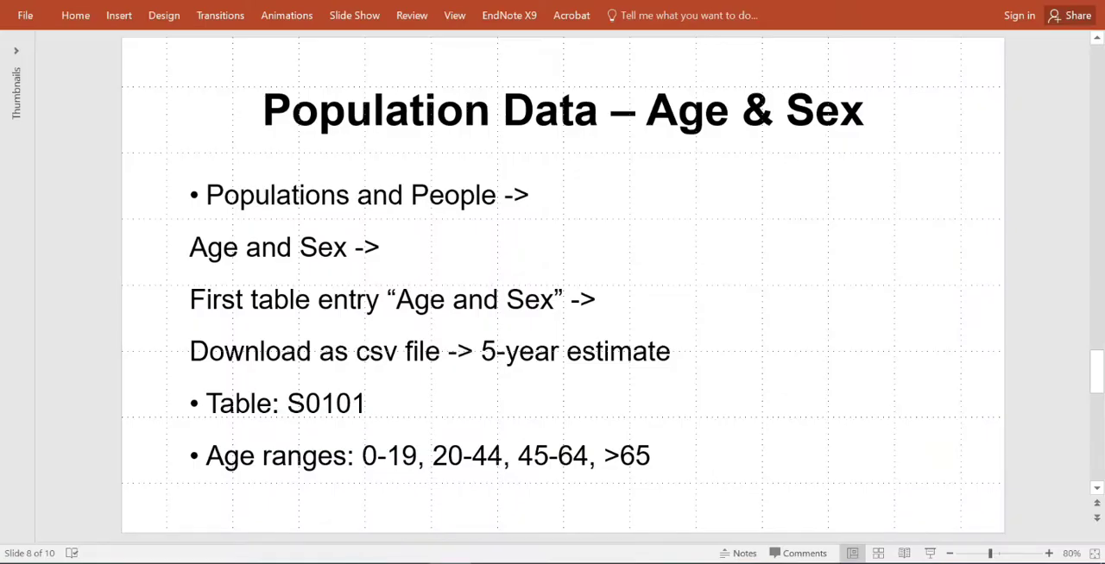
{"action": "key", "text": "Page_Down"}
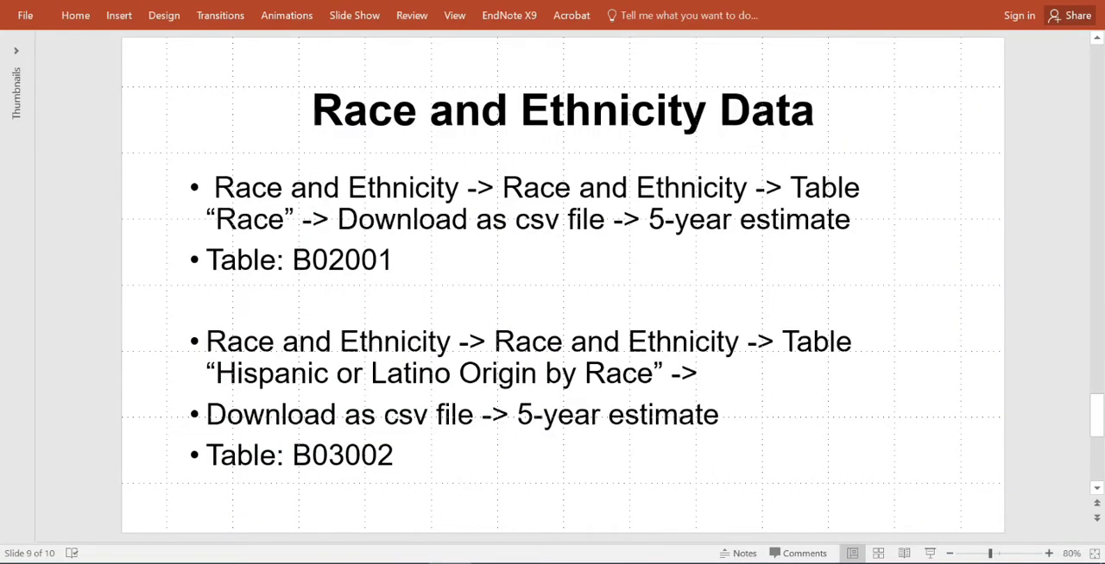
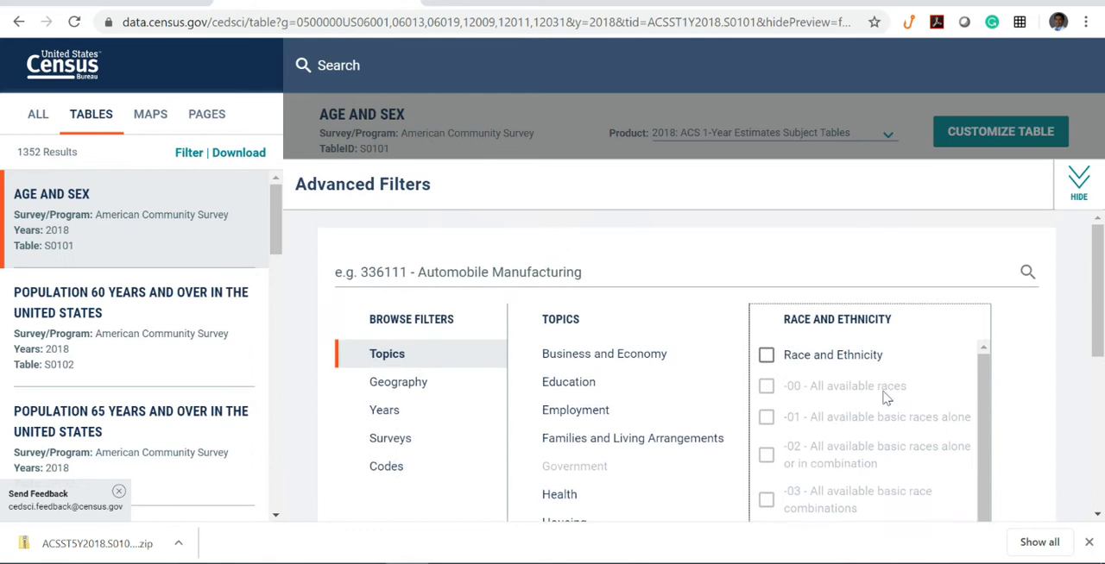
- Filter the tables by the Race and Ethnicity topic and look through its available subcategories
{"action": "left_click", "coordinate": [766, 355]}
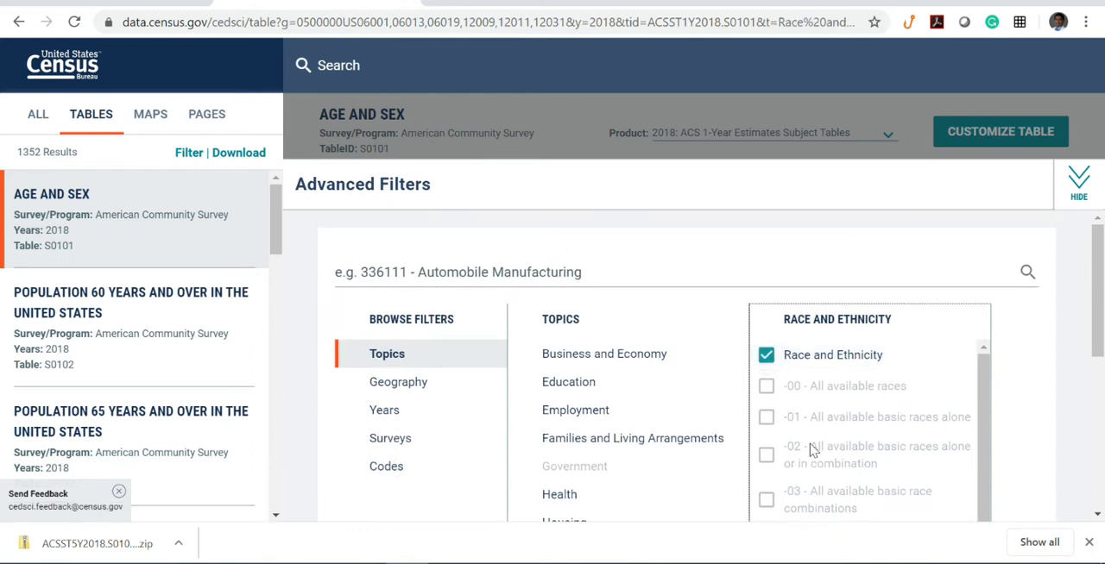
{"action": "scroll", "coordinate": [849, 414], "scroll_direction": "down", "scroll_amount": 2}
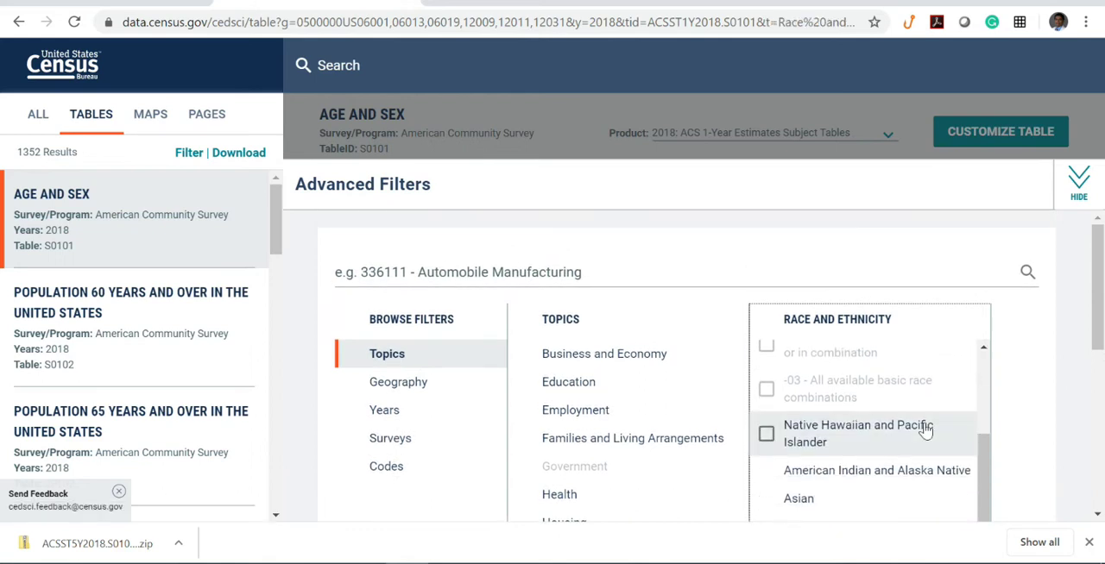
{"action": "scroll", "coordinate": [971, 449], "scroll_direction": "down", "scroll_amount": 1}
{"action": "scroll", "coordinate": [971, 449], "scroll_direction": "down", "scroll_amount": 2}
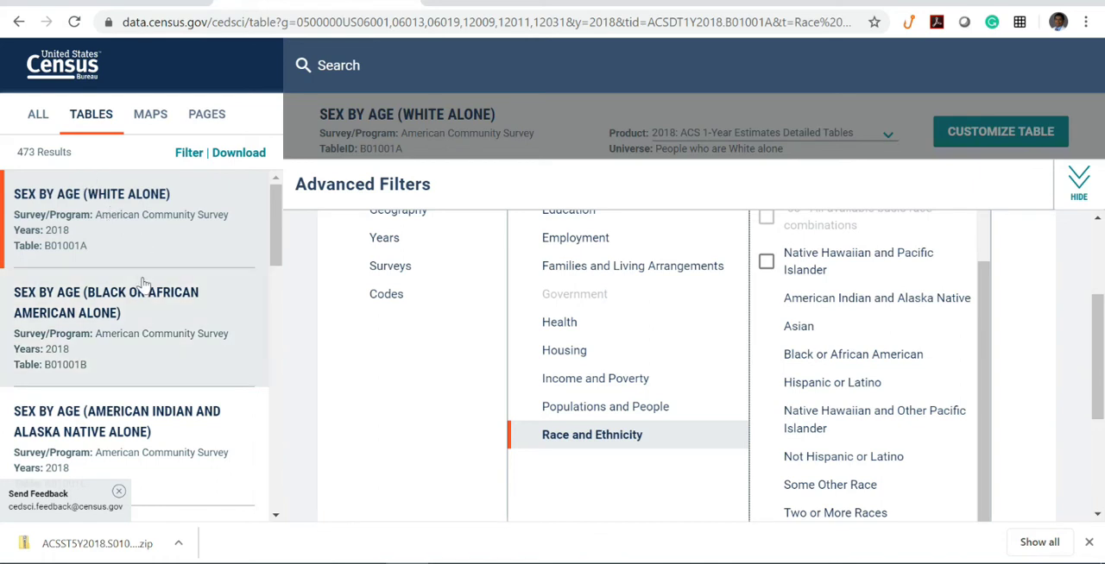
- Load more table results and open the 2018 Race table, B02001
{"action": "scroll", "coordinate": [136, 306], "scroll_direction": "down", "scroll_amount": 1}
{"action": "scroll", "coordinate": [137, 307], "scroll_direction": "down", "scroll_amount": 3}
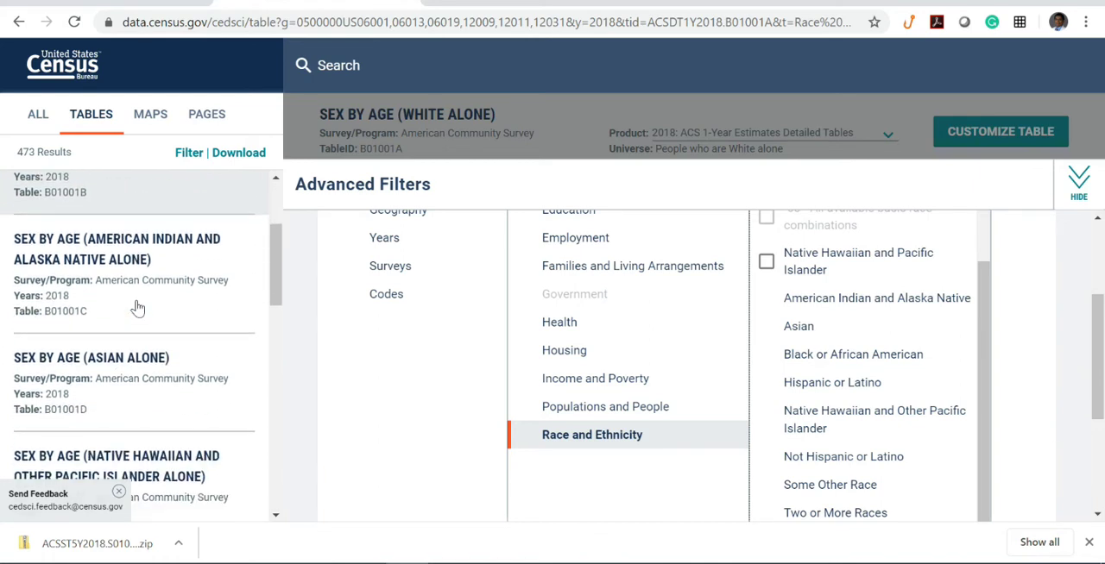
{"action": "scroll", "coordinate": [136, 309], "scroll_direction": "down", "scroll_amount": 7}
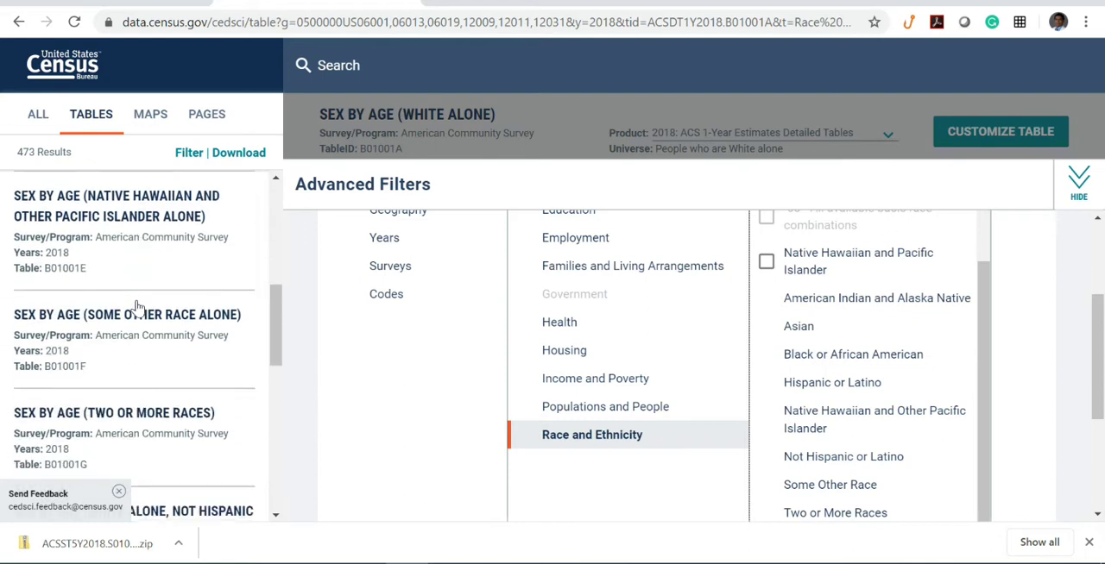
{"action": "scroll", "coordinate": [136, 306], "scroll_direction": "down", "scroll_amount": 1}
{"action": "left_click", "coordinate": [144, 228]}
{"action": "scroll", "coordinate": [151, 270], "scroll_direction": "down", "scroll_amount": 5}
{"action": "scroll", "coordinate": [152, 269], "scroll_direction": "down", "scroll_amount": 4}
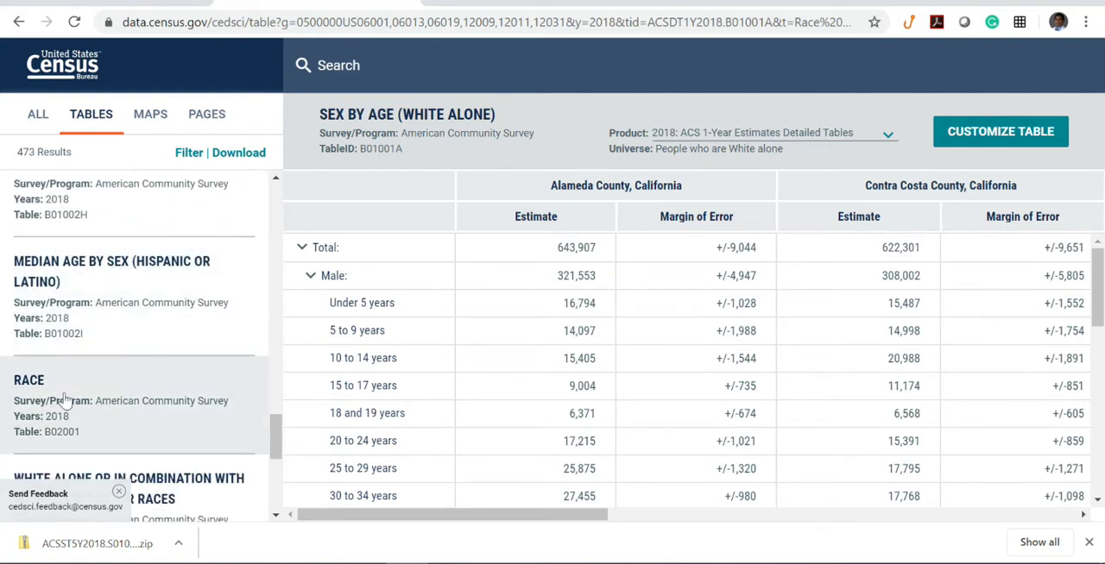
{"action": "left_click", "coordinate": [26, 388]}
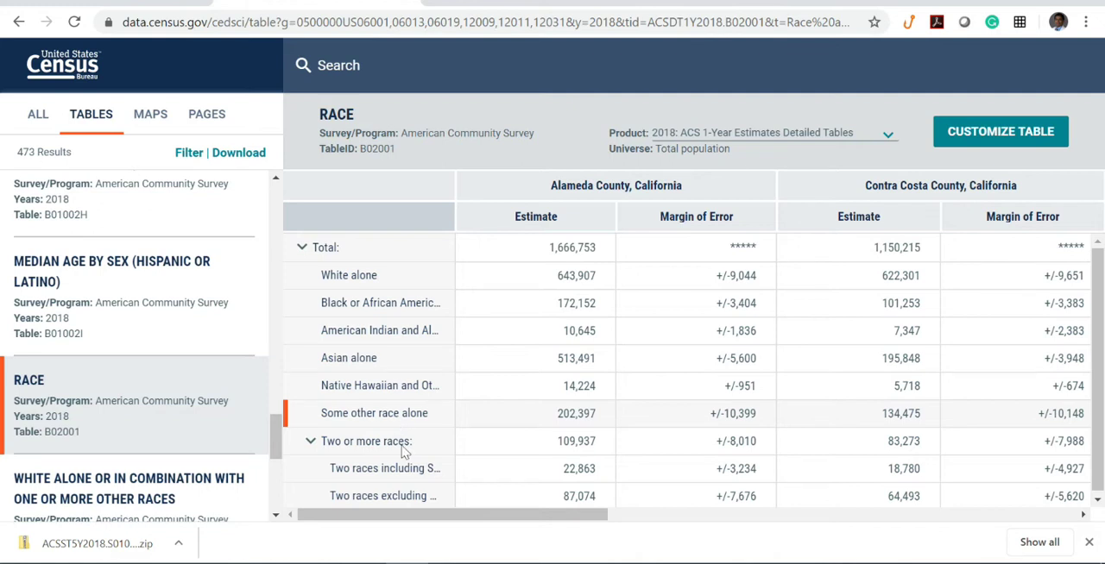
- Switch to PowerPoint to check the table IDs on the Race and Ethnicity Data slide, and return to the browser
{"action": "mouse_move", "coordinate": [450, 563]}
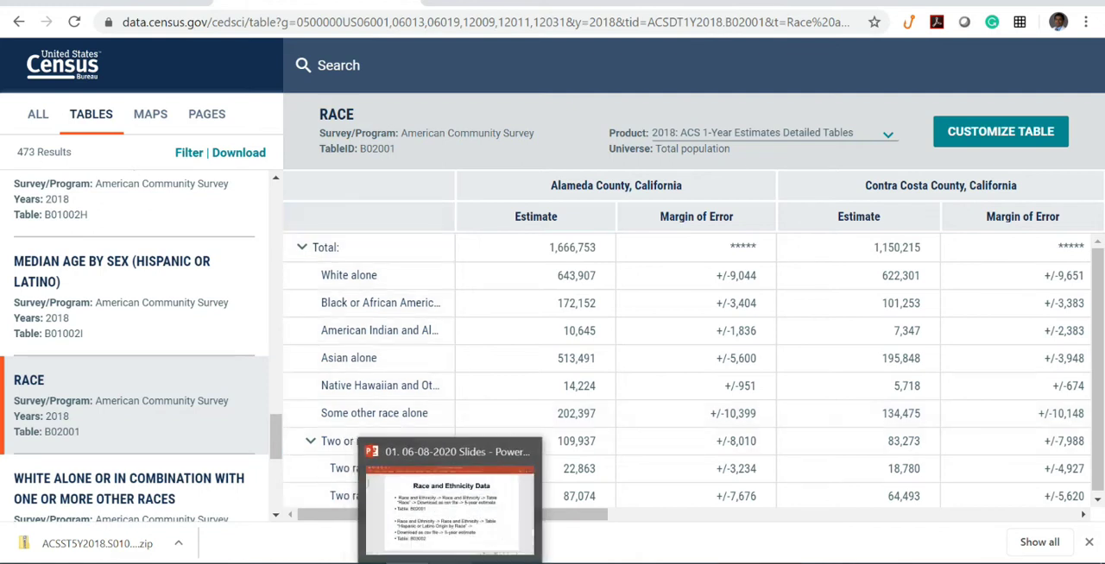
{"action": "left_click", "coordinate": [432, 540]}
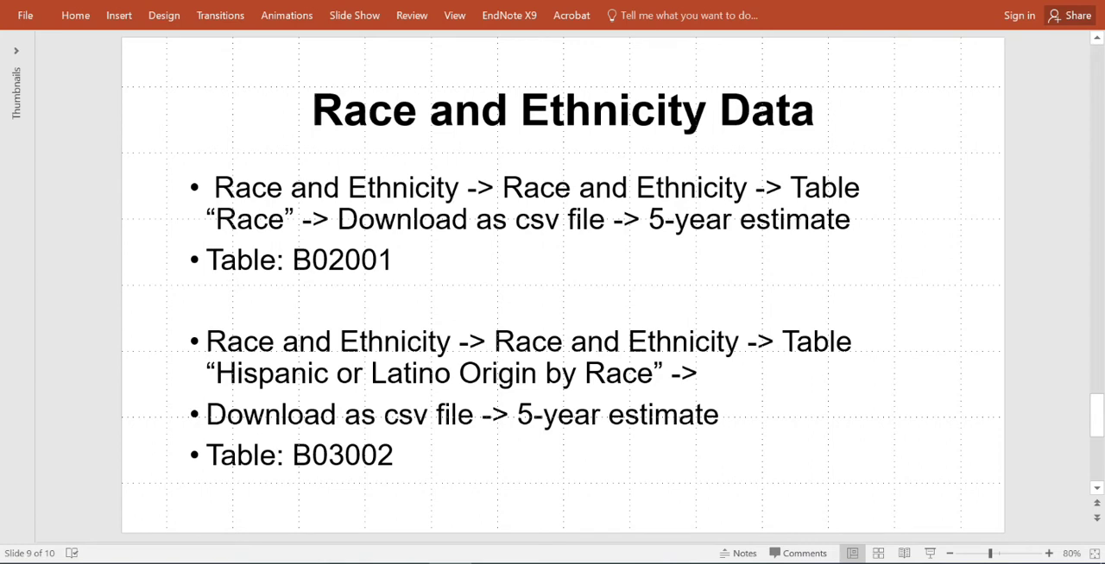
{"action": "left_click", "coordinate": [298, 562]}
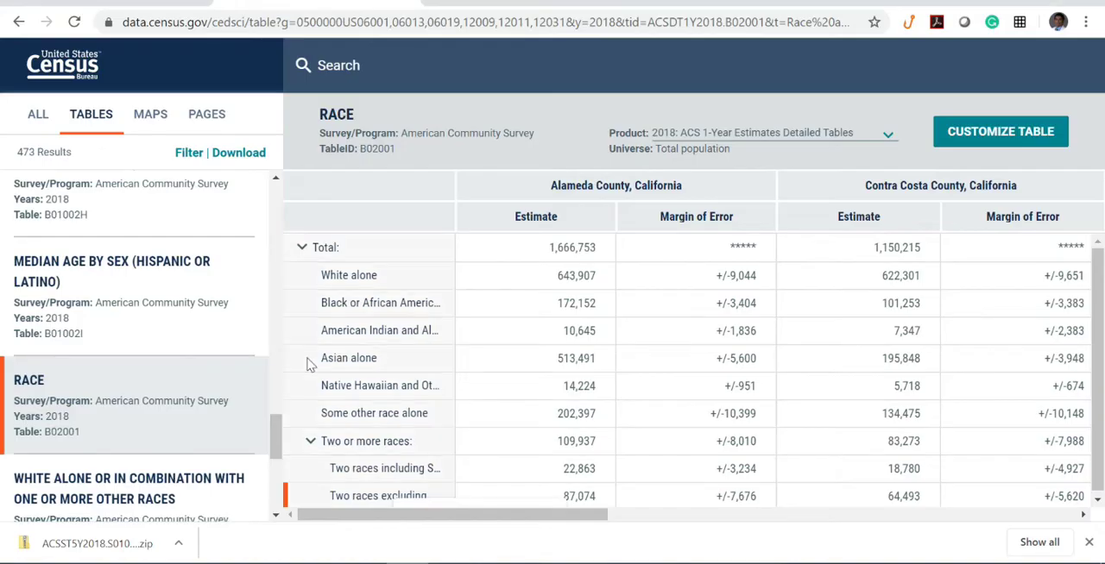
- Try to narrow the Race and Ethnicity filter to Hispanic or Latino tables
{"action": "scroll", "coordinate": [240, 346], "scroll_direction": "down", "scroll_amount": 3}
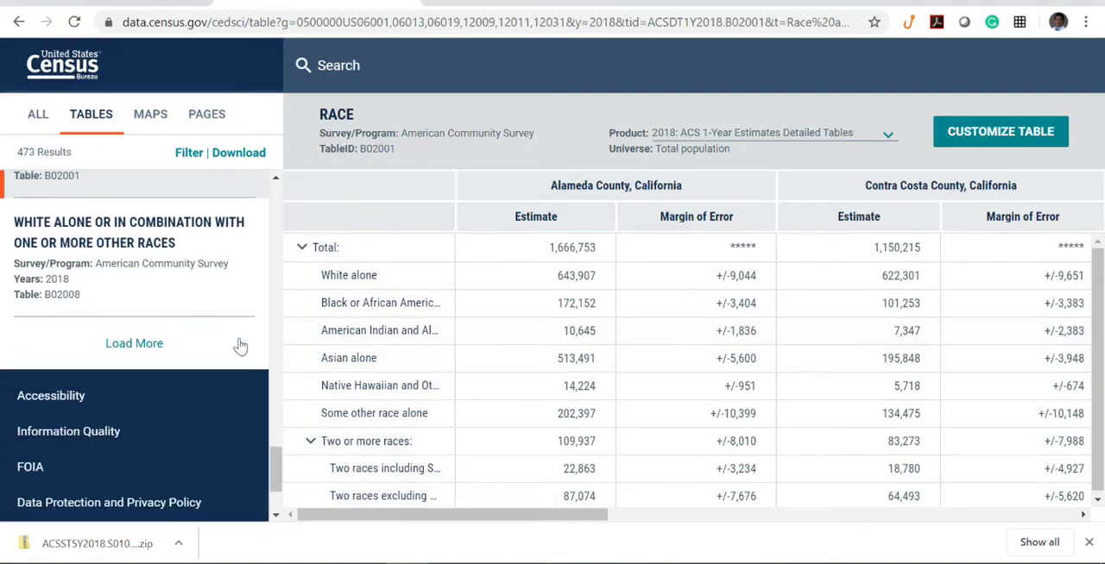
{"action": "left_click", "coordinate": [189, 153]}
{"action": "scroll", "coordinate": [833, 392], "scroll_direction": "down", "scroll_amount": 2}
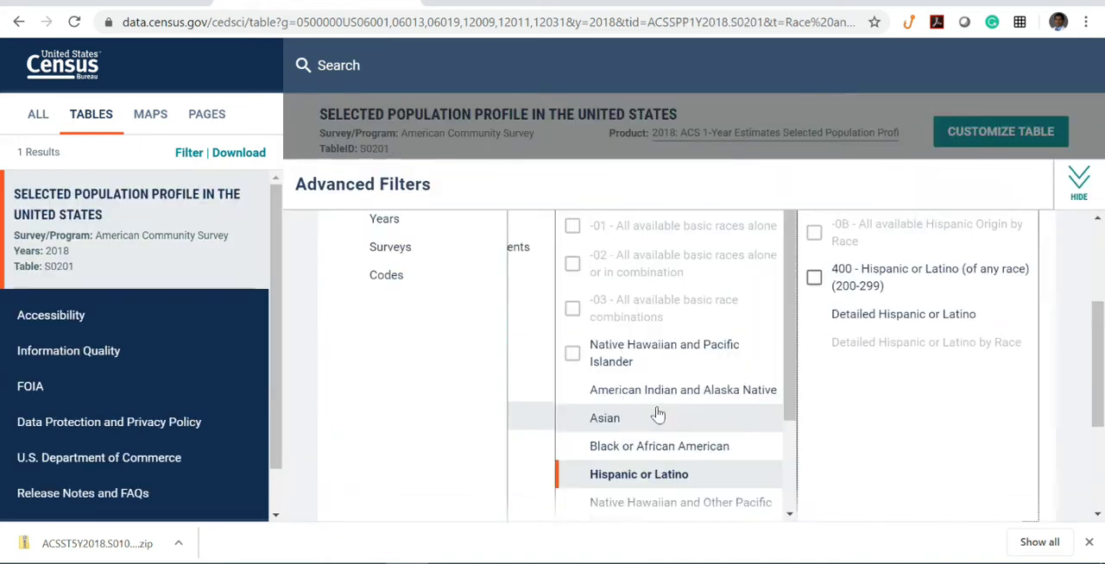
{"action": "scroll", "coordinate": [673, 414], "scroll_direction": "up", "scroll_amount": 3}
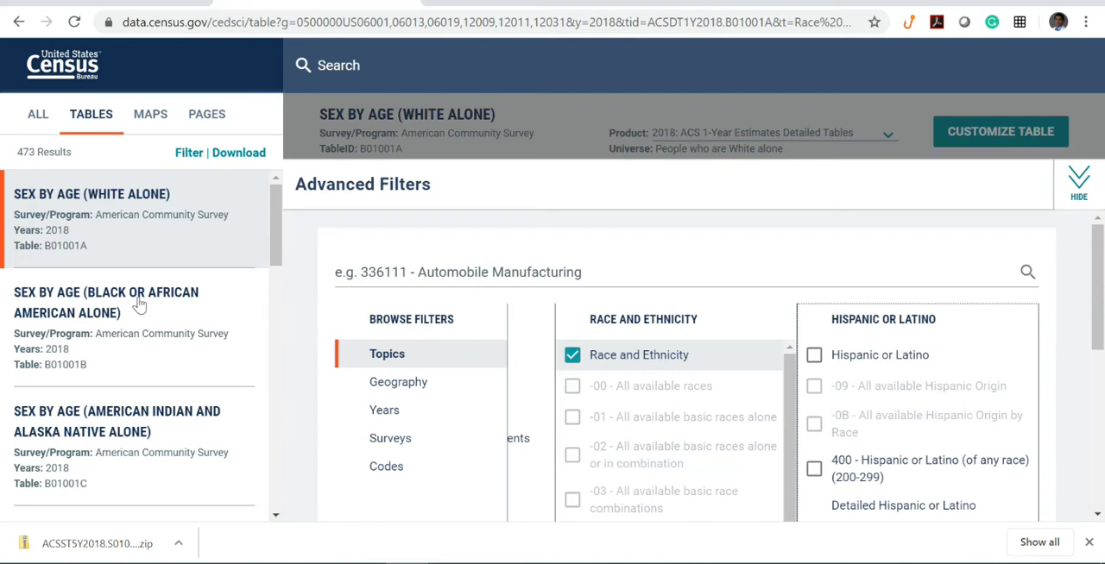
- Load more results down to the Race table, and check the PowerPoint slide for the Hispanic or Latino Origin by Race table ID
{"action": "scroll", "coordinate": [136, 339], "scroll_direction": "down", "scroll_amount": 4}
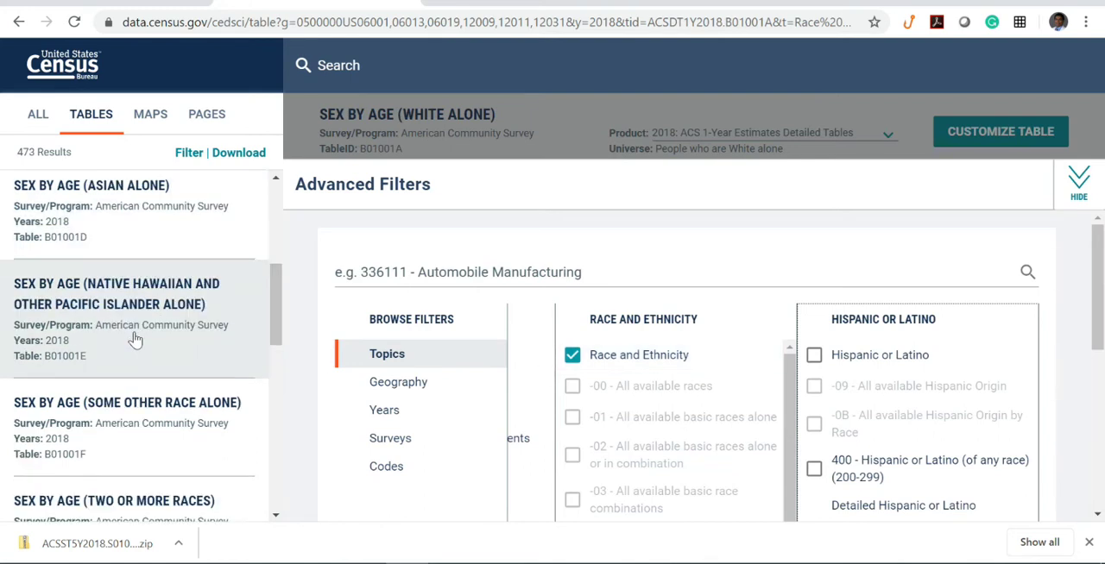
{"action": "scroll", "coordinate": [136, 339], "scroll_direction": "down", "scroll_amount": 8}
{"action": "left_click", "coordinate": [147, 313]}
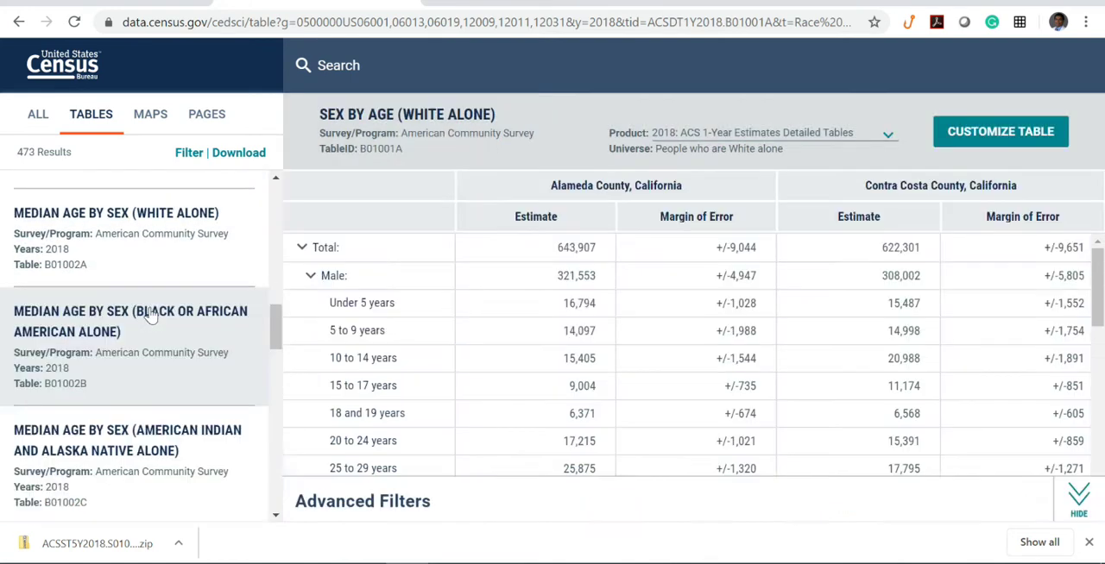
{"action": "key", "text": "alt+Tab"}
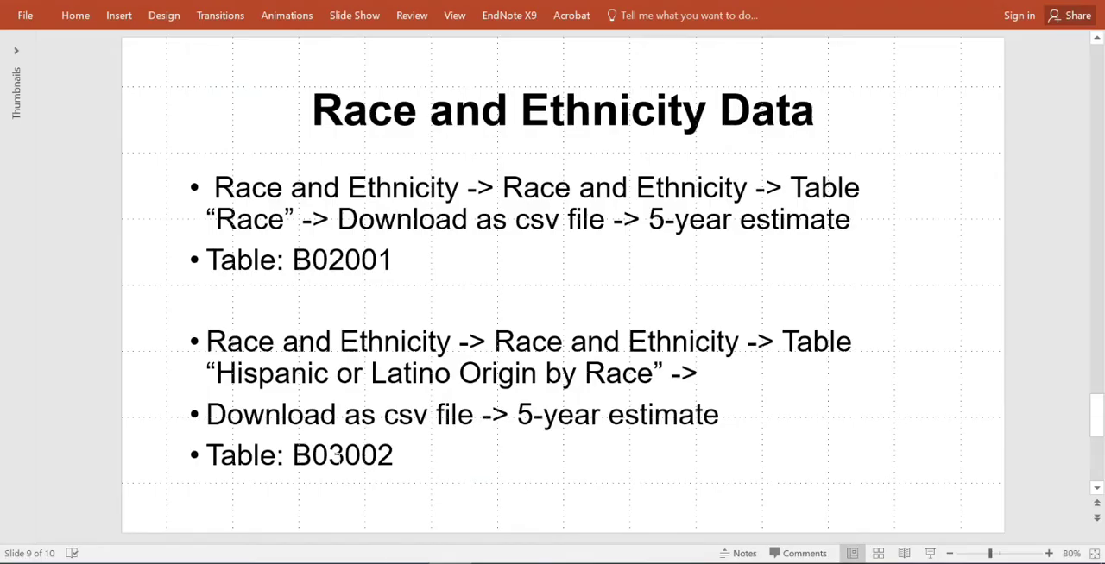
{"action": "key", "text": "alt+Tab"}
{"action": "scroll", "coordinate": [98, 350], "scroll_direction": "down", "scroll_amount": 5}
{"action": "scroll", "coordinate": [110, 347], "scroll_direction": "down", "scroll_amount": 5}
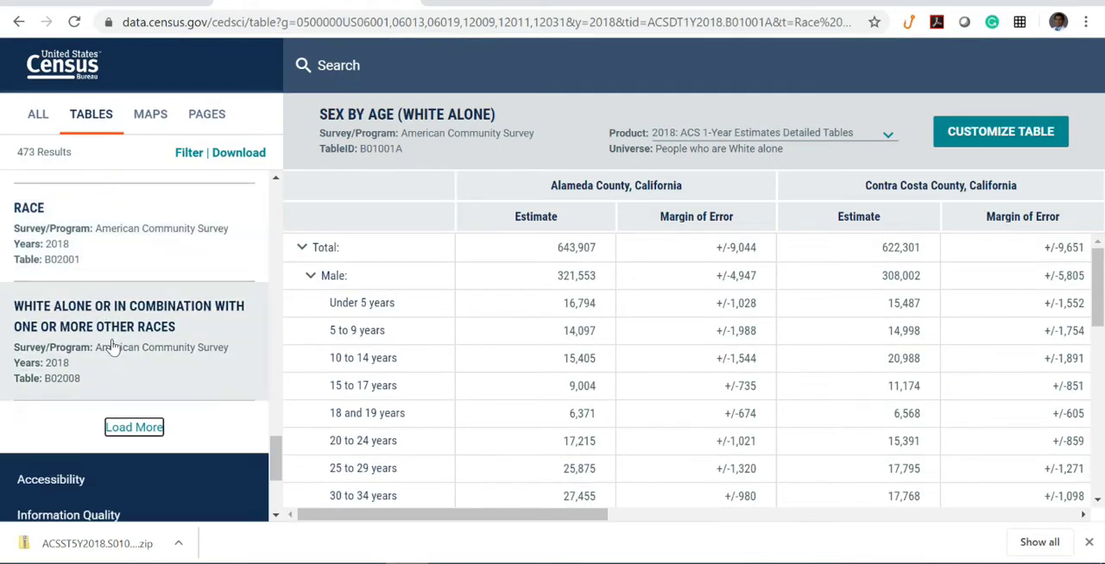
{"action": "scroll", "coordinate": [109, 363], "scroll_direction": "up", "scroll_amount": 3}
{"action": "scroll", "coordinate": [114, 369], "scroll_direction": "down", "scroll_amount": 4}
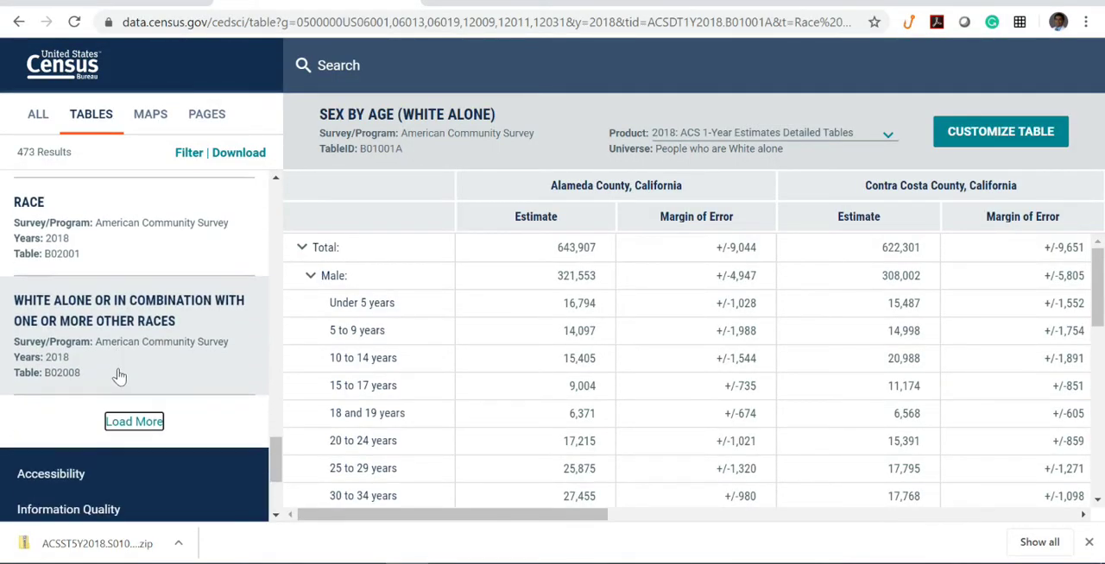
- Load further table results to find Hispanic or Latino Origin by Race, table B03002
{"action": "left_click", "coordinate": [144, 344]}
{"action": "scroll", "coordinate": [144, 346], "scroll_direction": "down", "scroll_amount": 5}
{"action": "scroll", "coordinate": [144, 344], "scroll_direction": "down", "scroll_amount": 6}
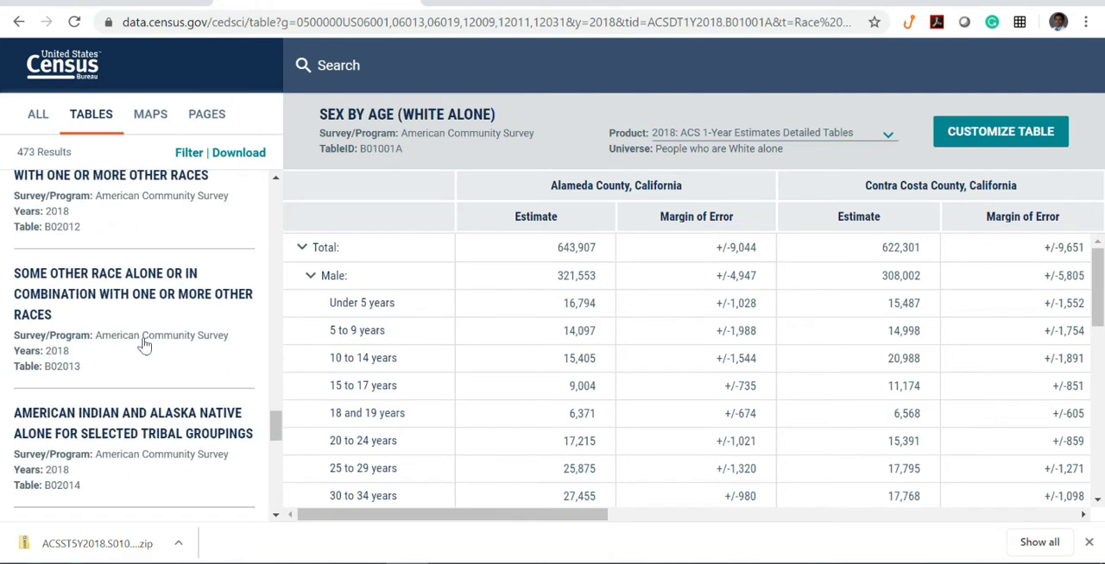
{"action": "scroll", "coordinate": [144, 343], "scroll_direction": "down", "scroll_amount": 3}
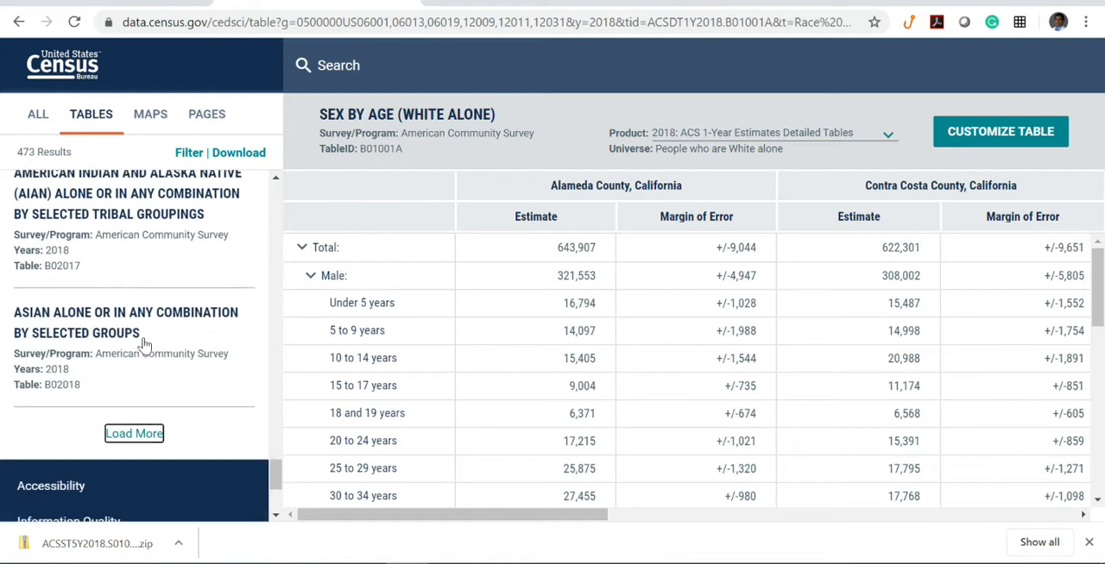
{"action": "left_click", "coordinate": [130, 408]}
{"action": "scroll", "coordinate": [121, 415], "scroll_direction": "down", "scroll_amount": 5}
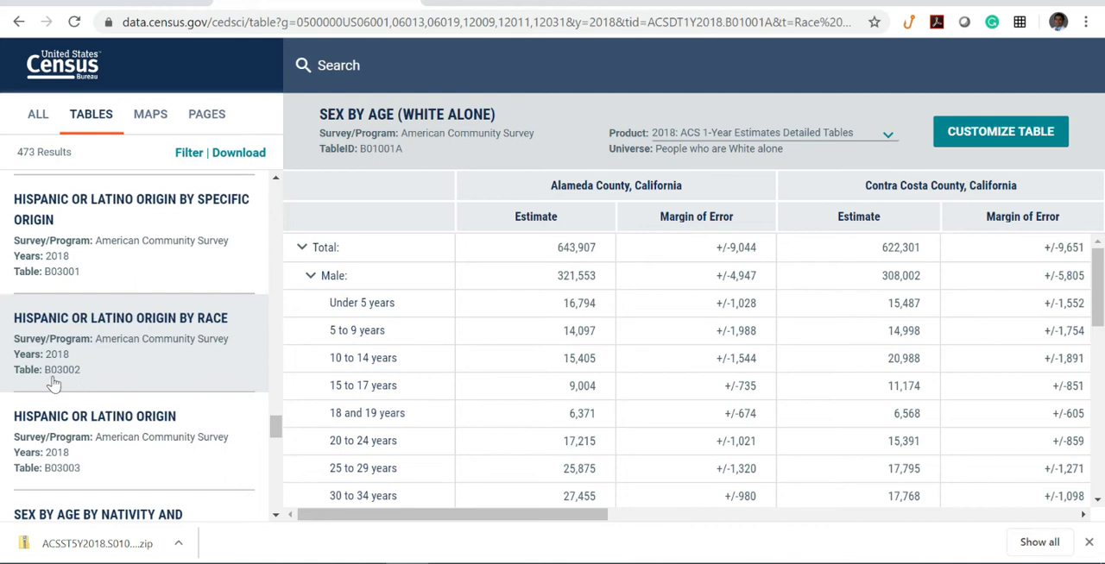
- Check table ID B03002 against the slide, open the Hispanic or Latino Origin by Race table, and examine its race rows
{"action": "key", "text": "alt+Tab"}
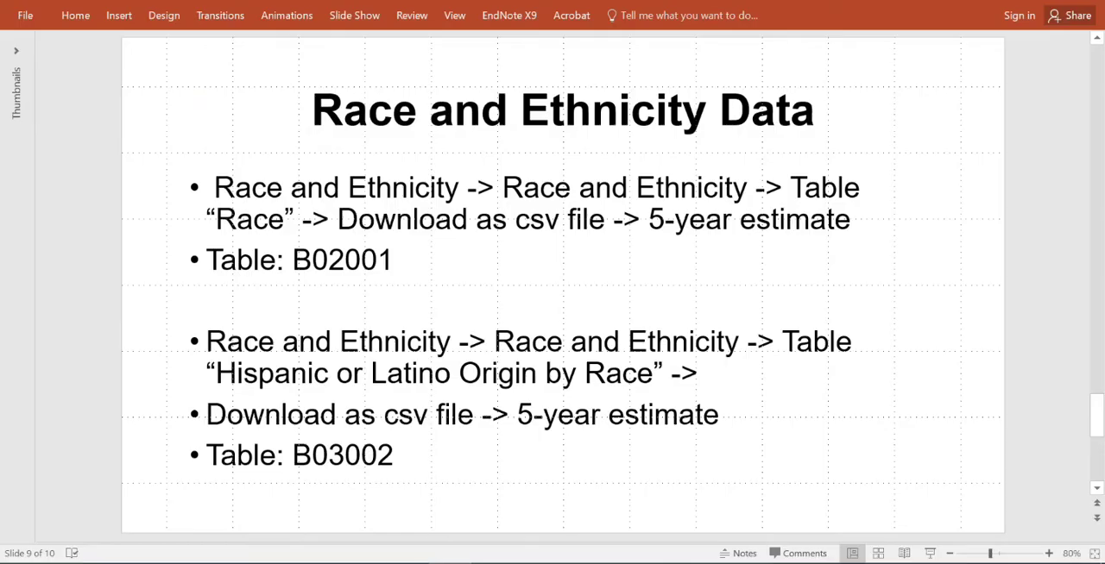
{"action": "key", "text": "alt+Tab"}
{"action": "left_click", "coordinate": [204, 340]}
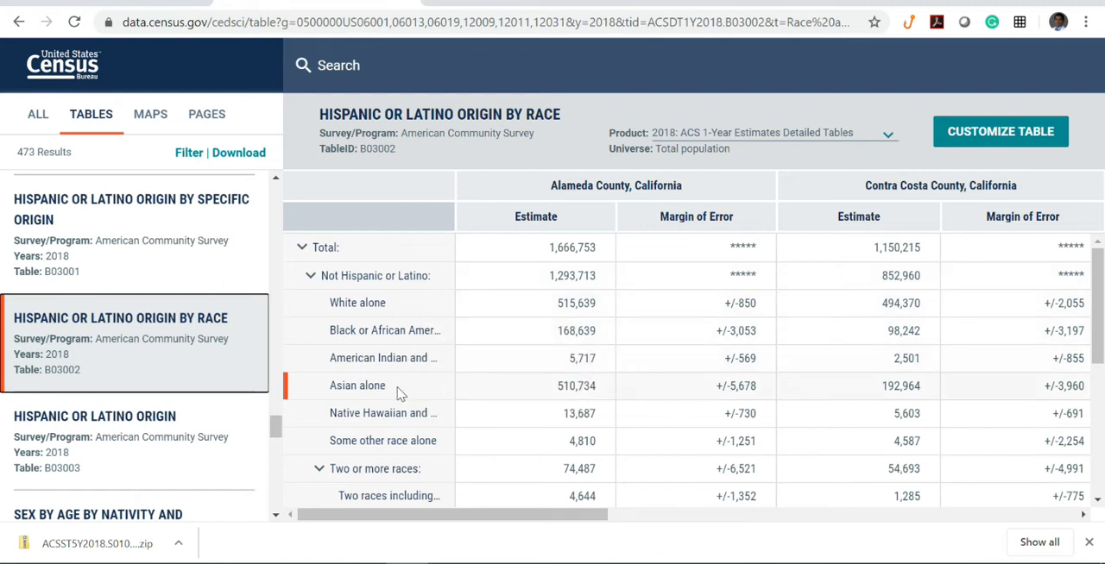
{"action": "scroll", "coordinate": [399, 392], "scroll_direction": "down", "scroll_amount": 2}
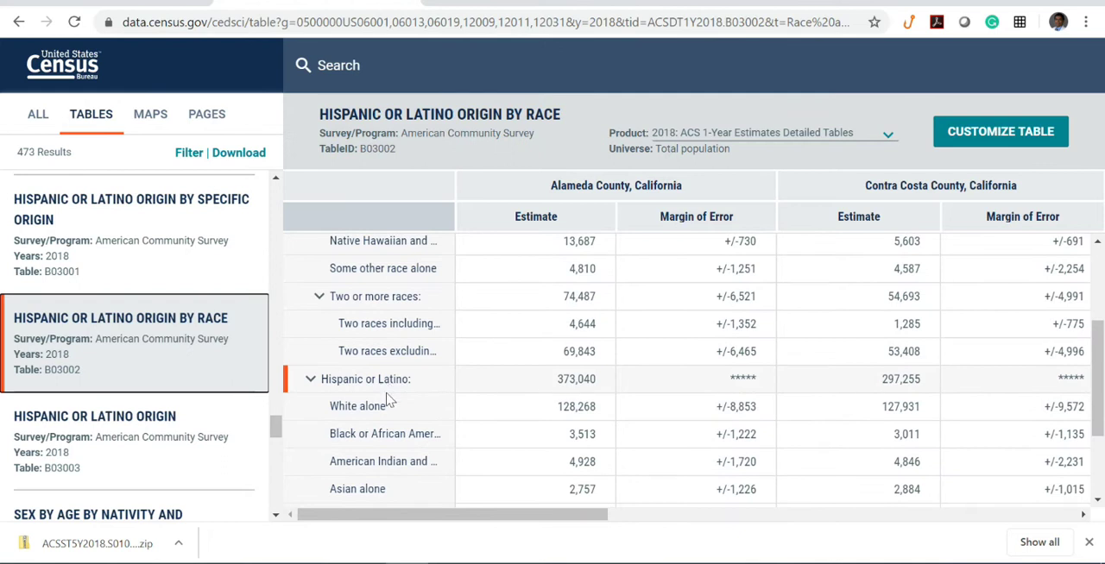
{"action": "scroll", "coordinate": [389, 454], "scroll_direction": "down", "scroll_amount": 2}
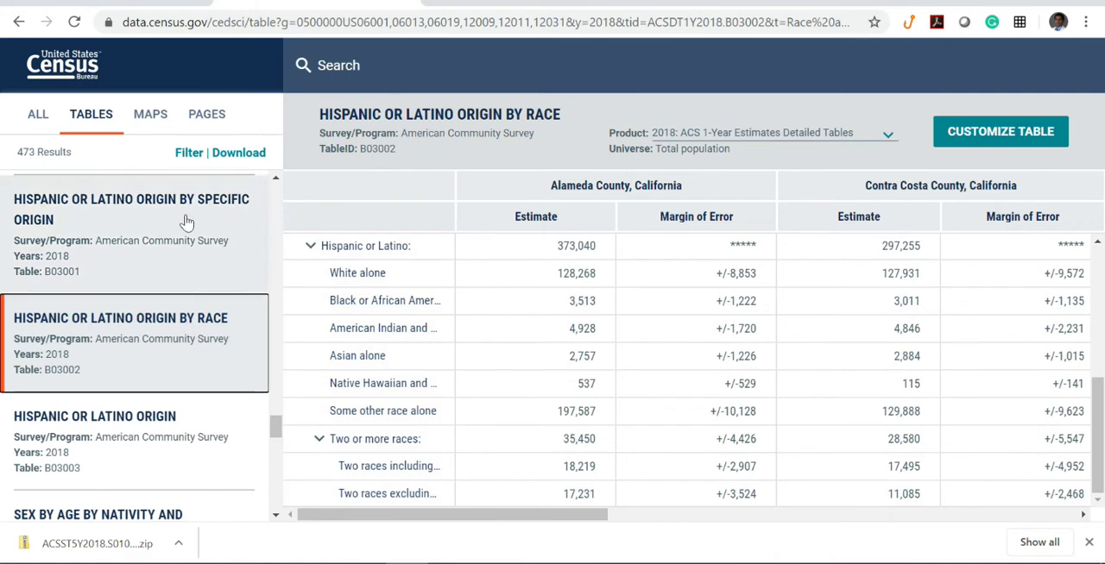
- Select the Hispanic or Latino Origin by Race table for download, keeping only the 2018 5-Year vintage with CSV as file type
{"action": "left_click", "coordinate": [231, 158]}
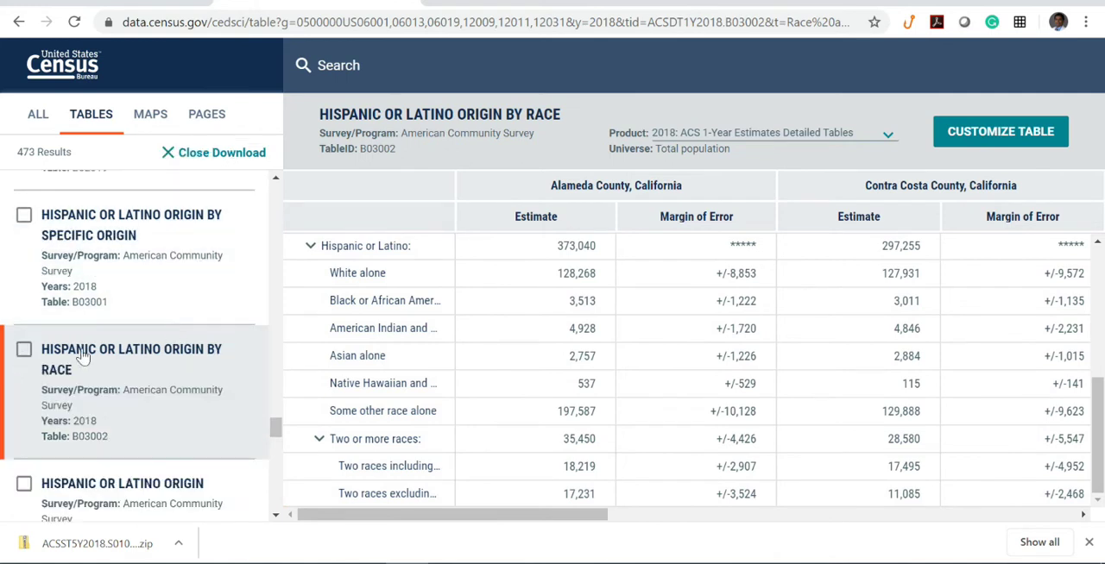
{"action": "left_click", "coordinate": [24, 350]}
{"action": "scroll", "coordinate": [155, 215], "scroll_direction": "up", "scroll_amount": 10}
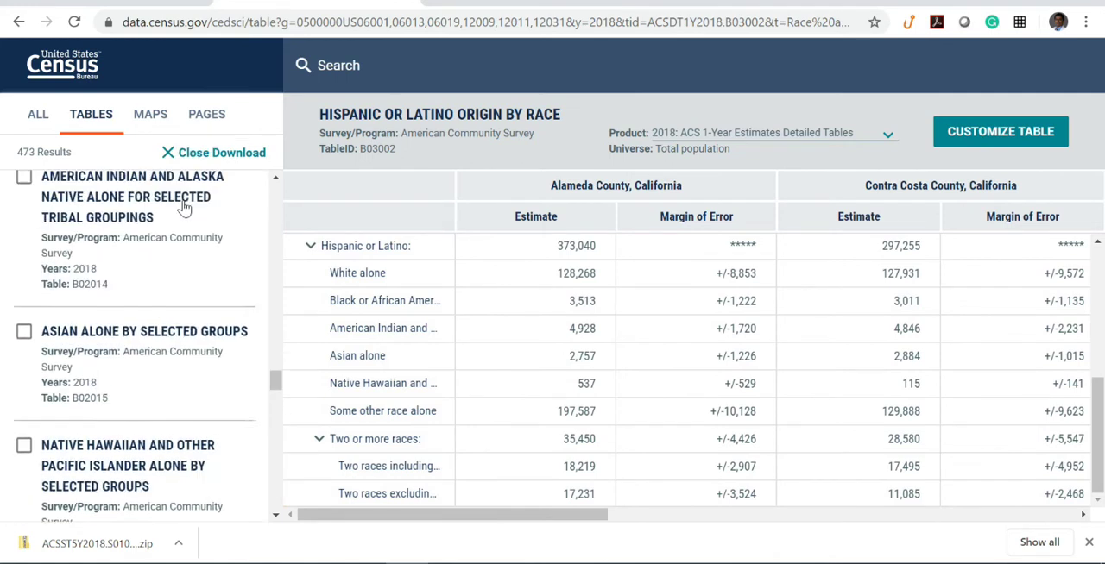
{"action": "scroll", "coordinate": [184, 207], "scroll_direction": "up", "scroll_amount": 5}
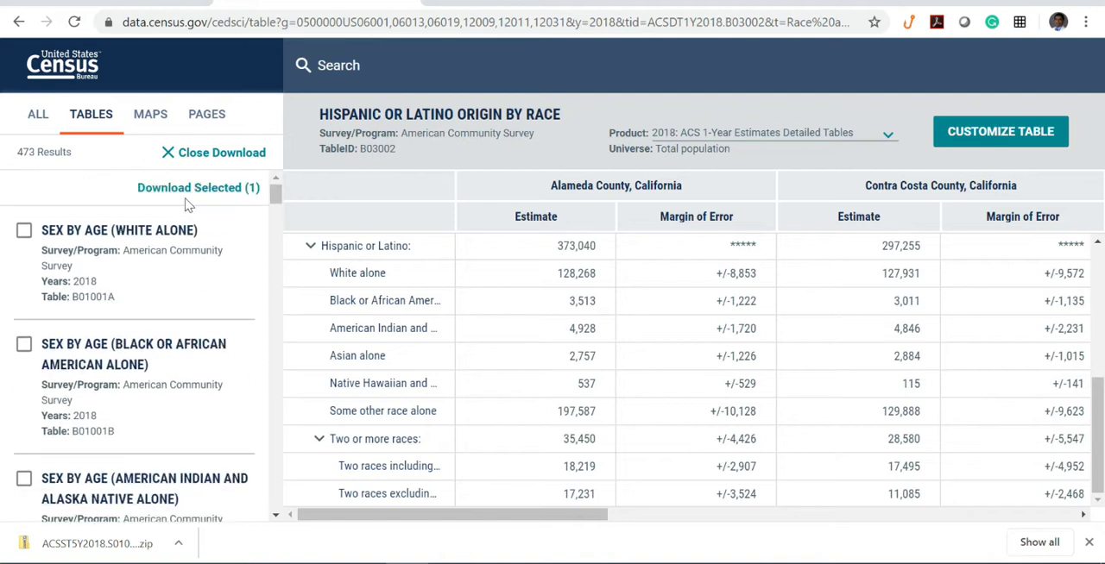
{"action": "left_click", "coordinate": [198, 187]}
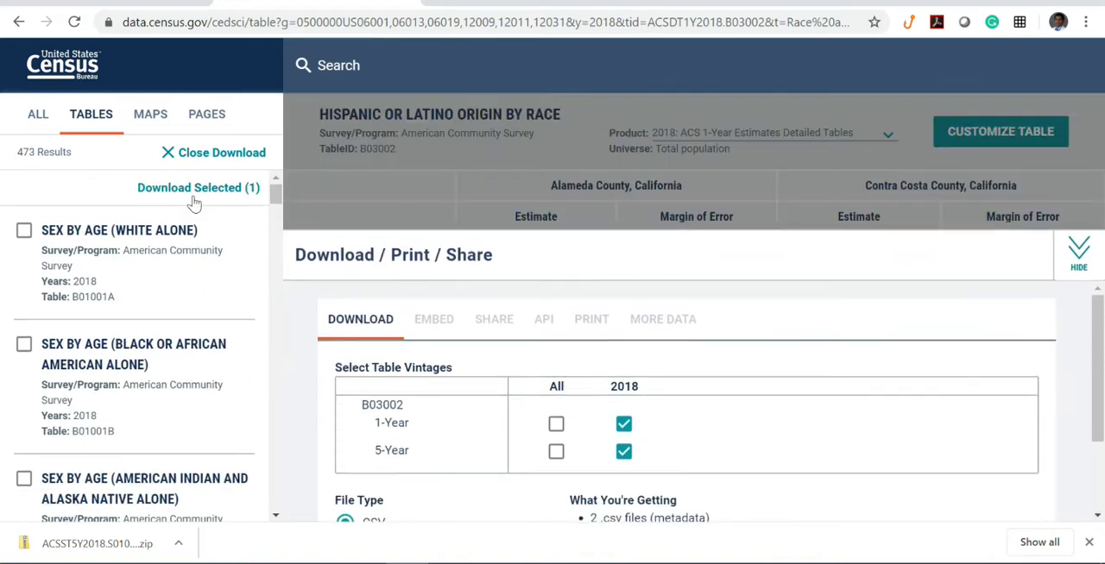
{"action": "left_click", "coordinate": [623, 422]}
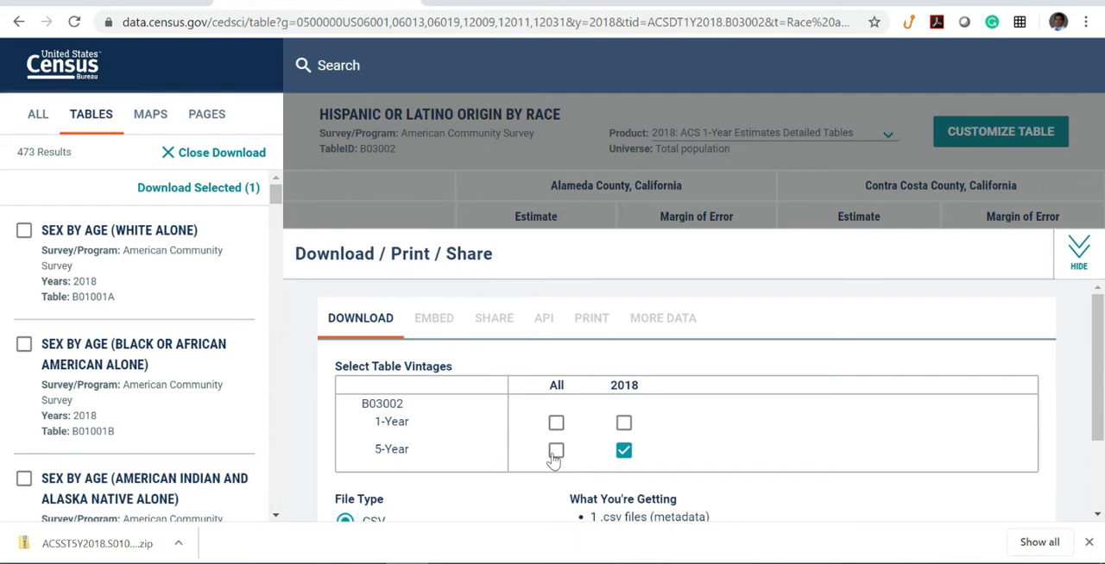
{"action": "scroll", "coordinate": [777, 435], "scroll_direction": "down", "scroll_amount": 2}
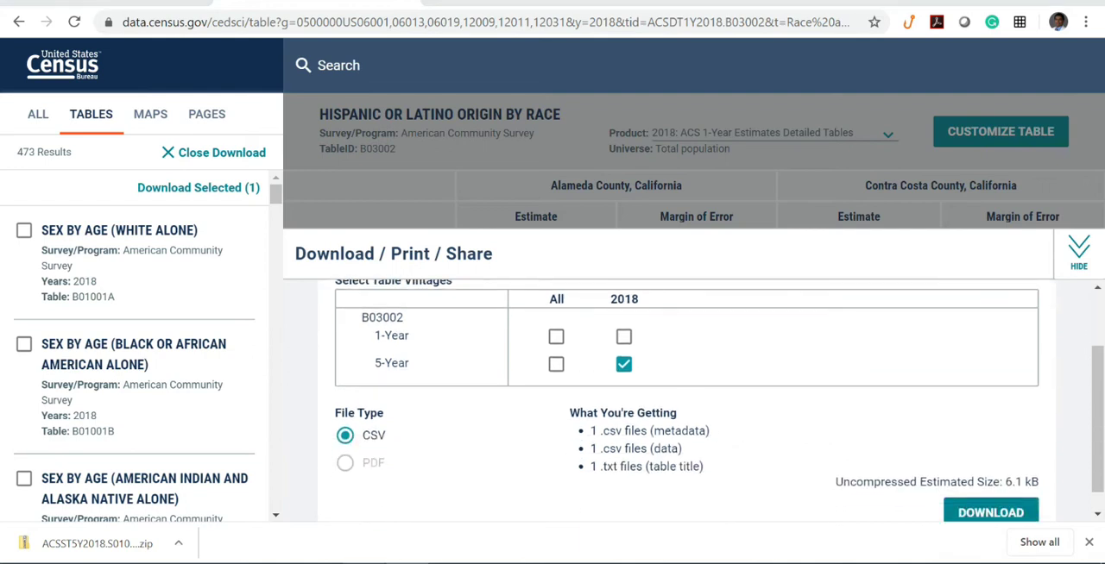
- From the 02. Race 06-08 folder, open the ACSDT5Y2018.B03002 data_with_overlays and metadata CSV files in Excel
{"action": "left_click", "coordinate": [397, 561]}
{"action": "left_click", "coordinate": [373, 144]}
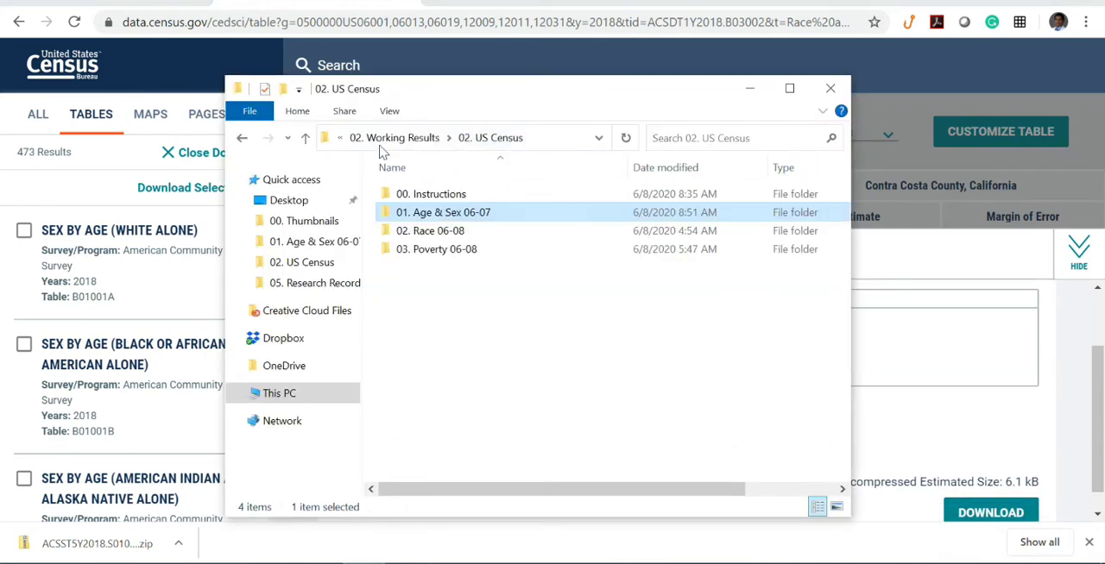
{"action": "double_click", "coordinate": [452, 230]}
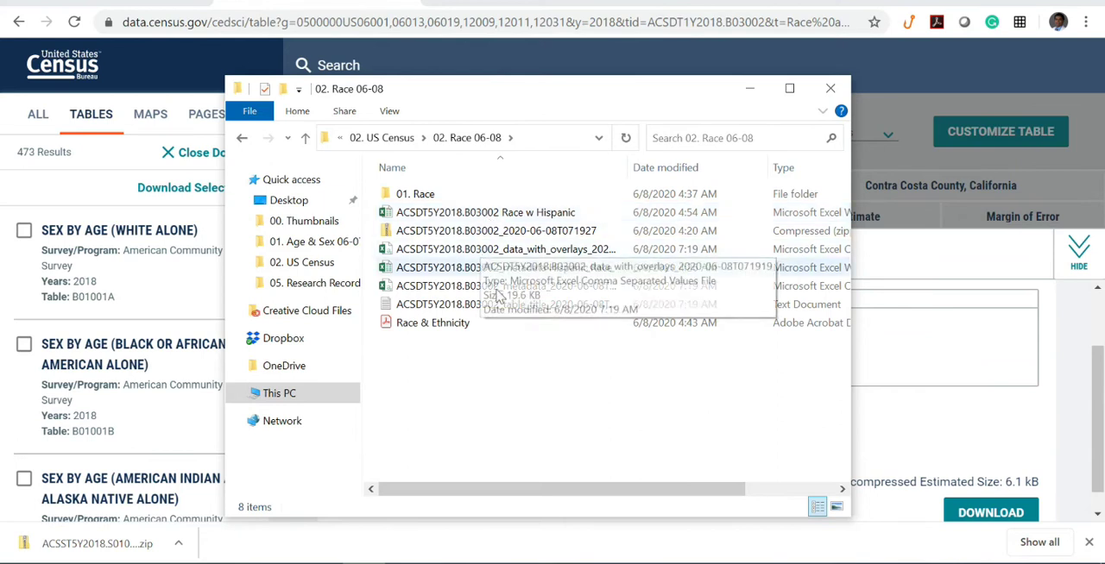
{"action": "double_click", "coordinate": [531, 248]}
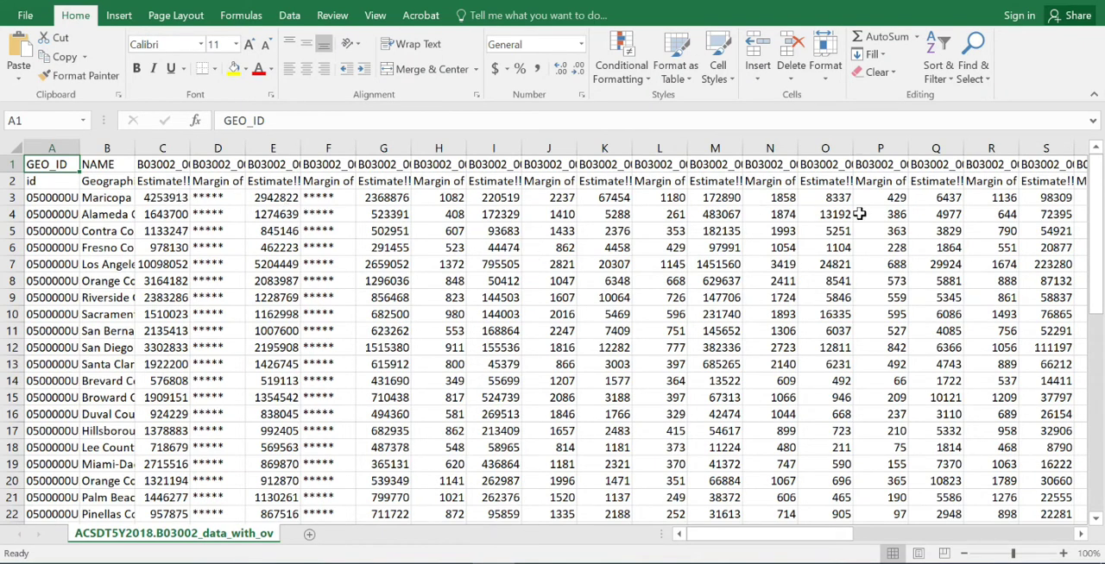
{"action": "left_click", "coordinate": [411, 563]}
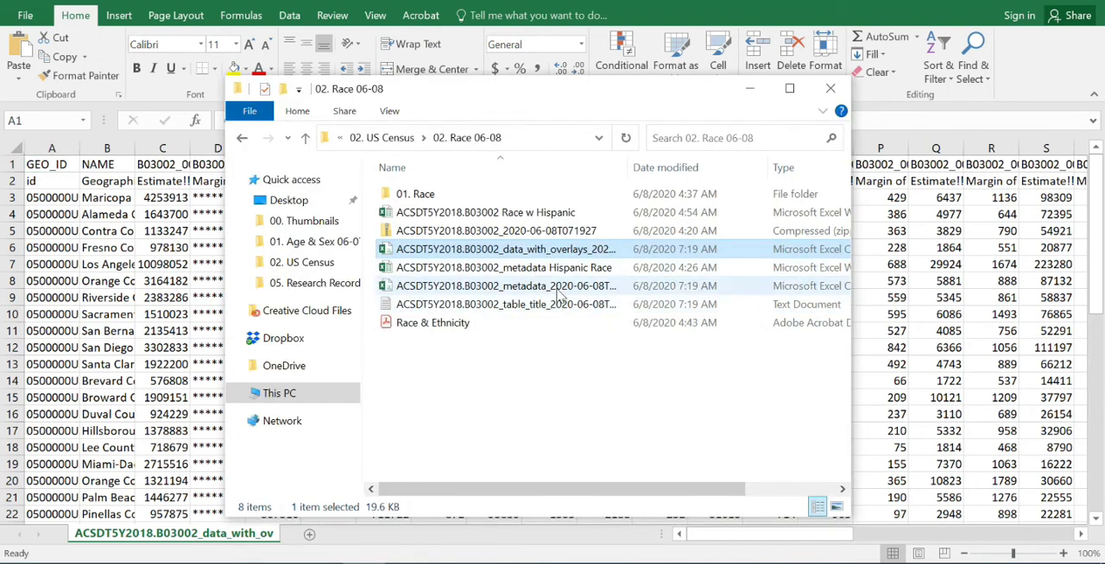
{"action": "double_click", "coordinate": [557, 290]}
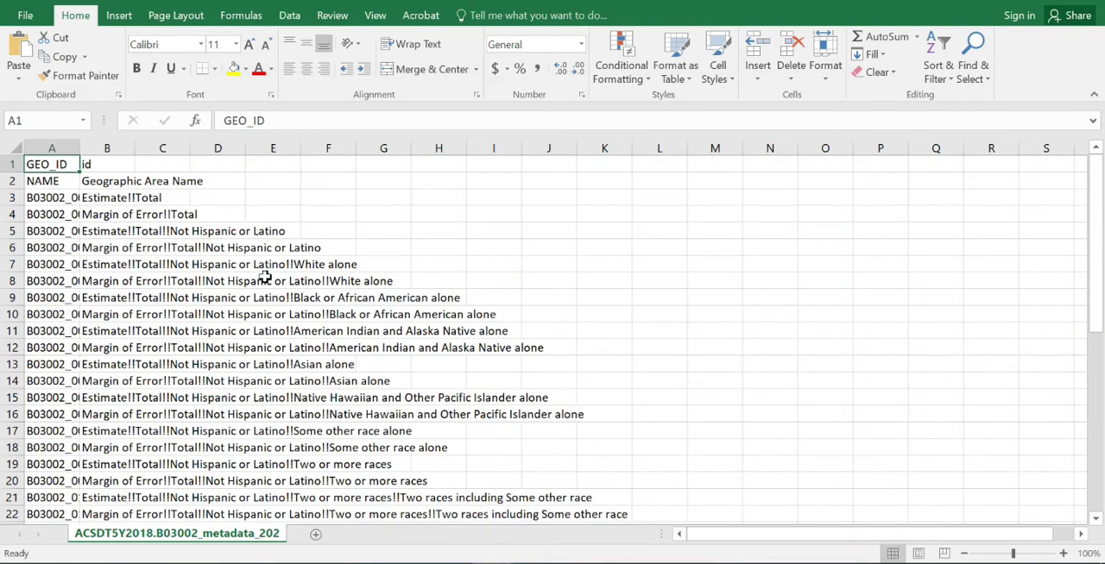
- Close the downloaded metadata CSV and open the ACSDT5Y2018.B03002_metadata Hispanic Race workbook from the 02. Race 06-08 folder
{"action": "left_click", "coordinate": [1092, 0]}
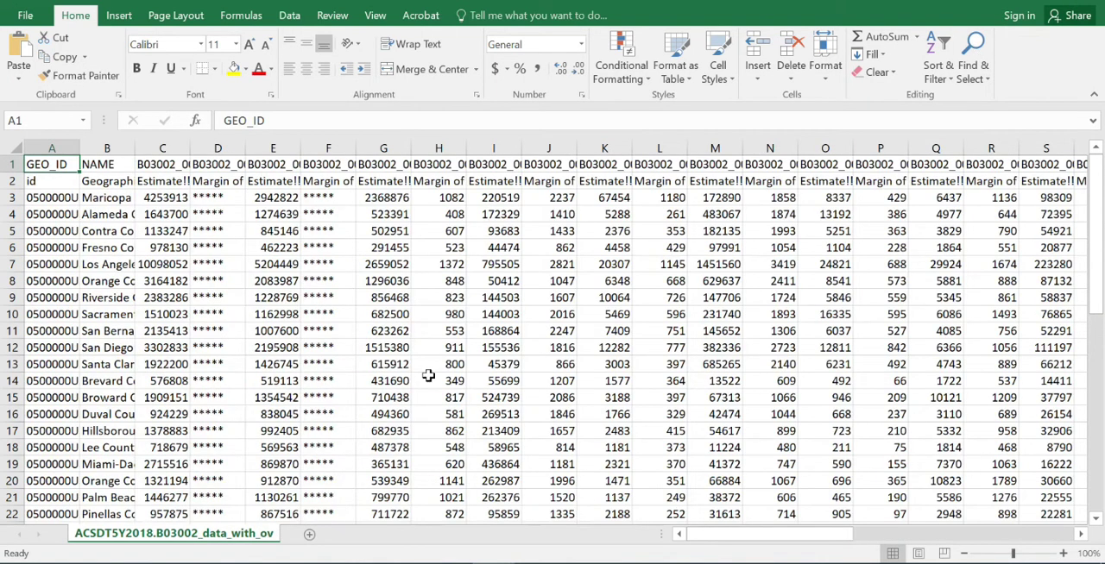
{"action": "left_click", "coordinate": [321, 563]}
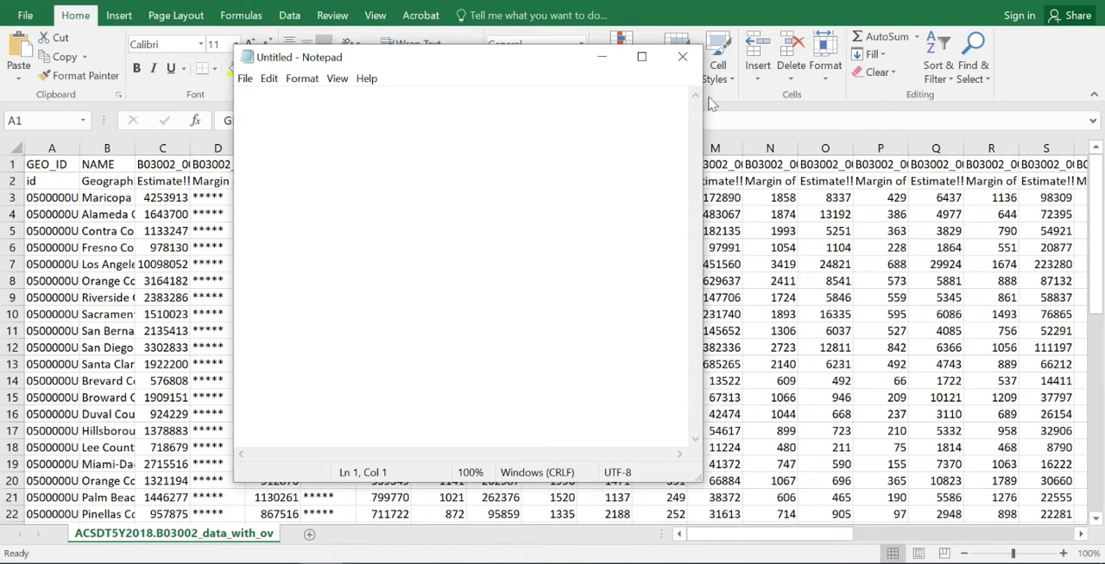
{"action": "left_click", "coordinate": [682, 56]}
{"action": "left_click", "coordinate": [365, 563]}
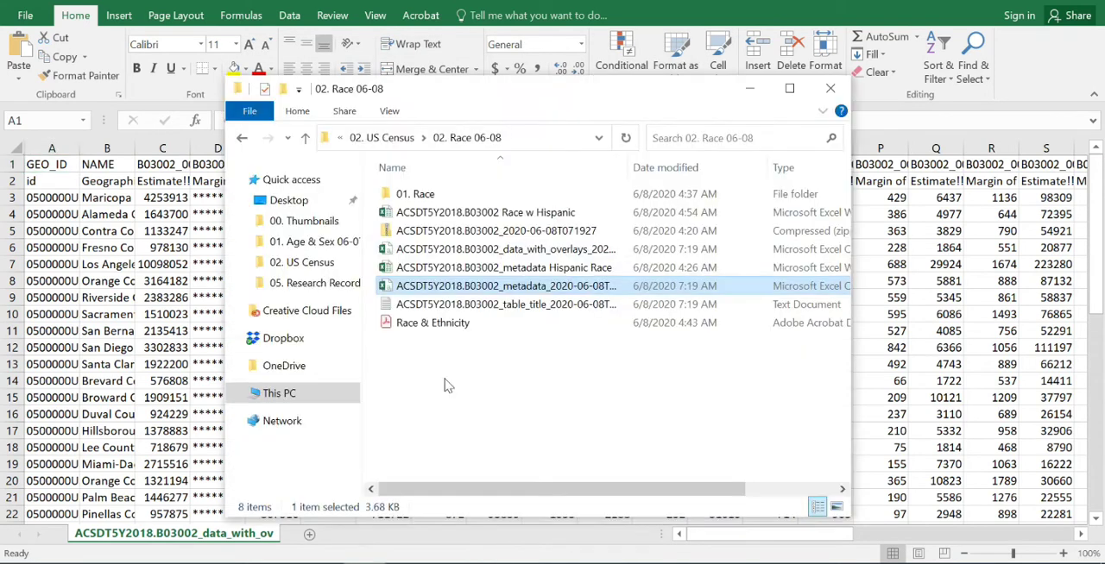
{"action": "double_click", "coordinate": [503, 268]}
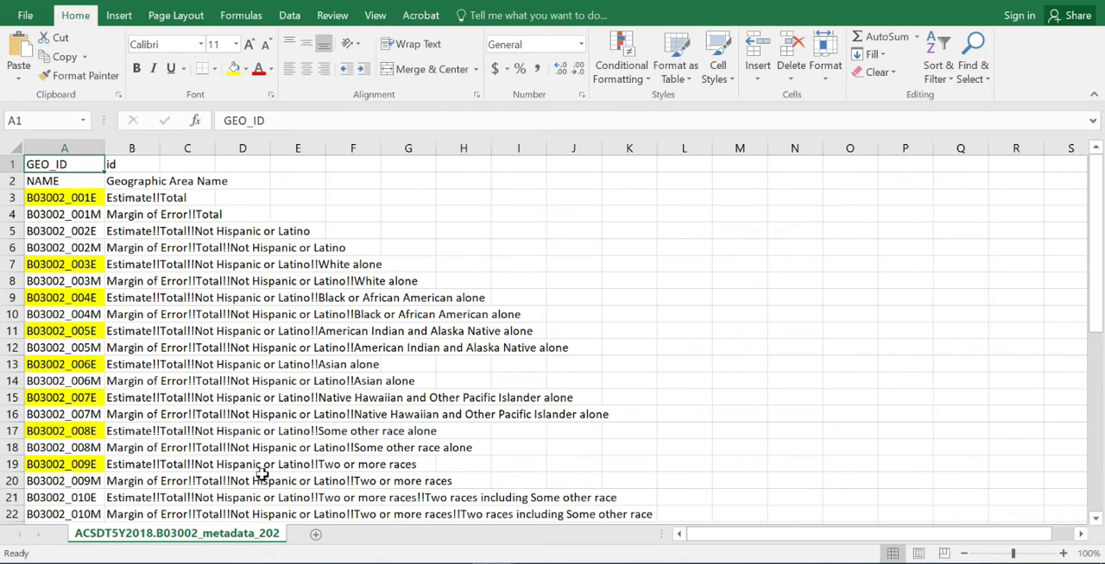
- Examine the highlighted estimate codes in the metadata Hispanic Race workbook, and close it along with the data_with_overlays file
{"action": "scroll", "coordinate": [272, 471], "scroll_direction": "down", "scroll_amount": 3}
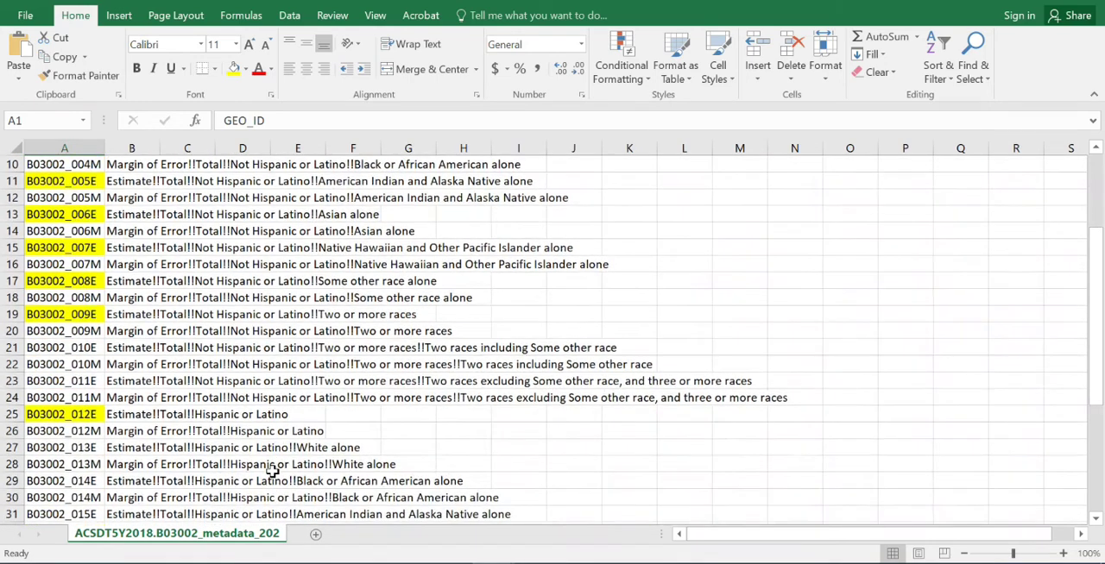
{"action": "scroll", "coordinate": [291, 444], "scroll_direction": "up", "scroll_amount": 3}
{"action": "scroll", "coordinate": [291, 444], "scroll_direction": "down", "scroll_amount": 6}
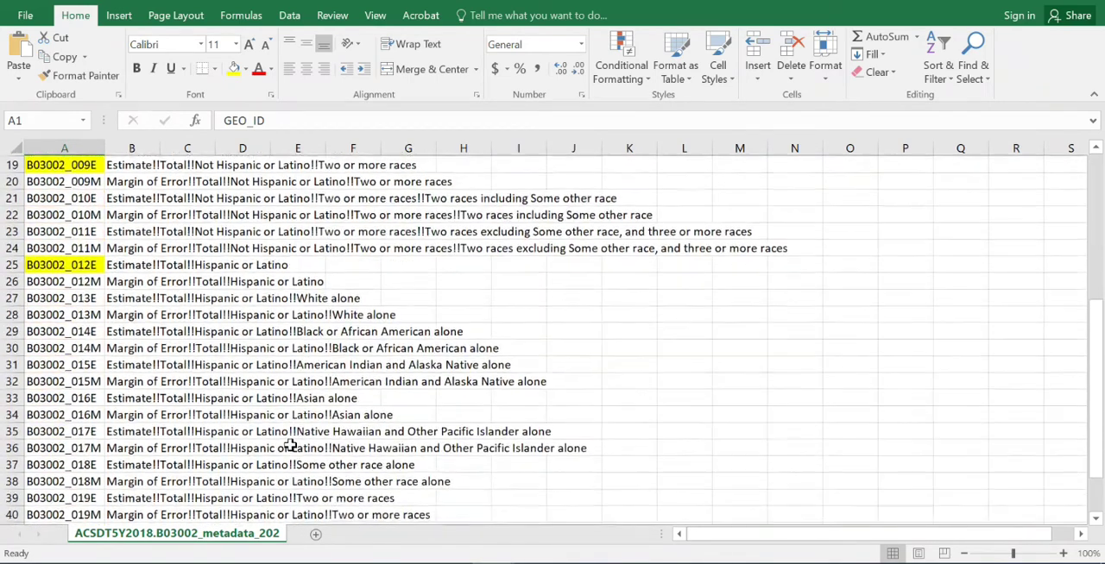
{"action": "scroll", "coordinate": [291, 444], "scroll_direction": "up", "scroll_amount": 6}
{"action": "left_click", "coordinate": [1077, 3]}
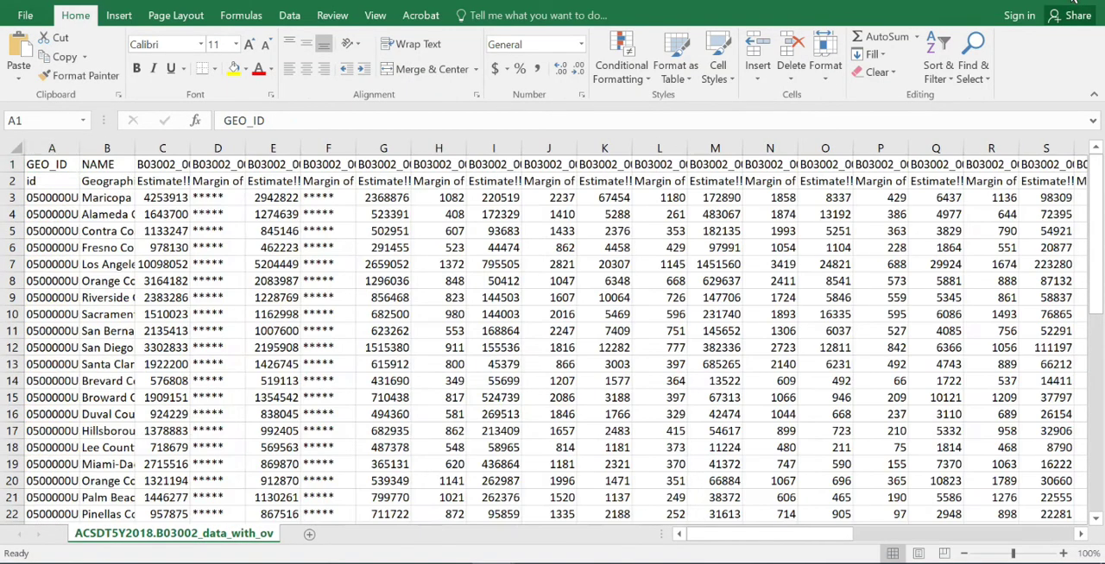
{"action": "left_click", "coordinate": [1078, 2]}
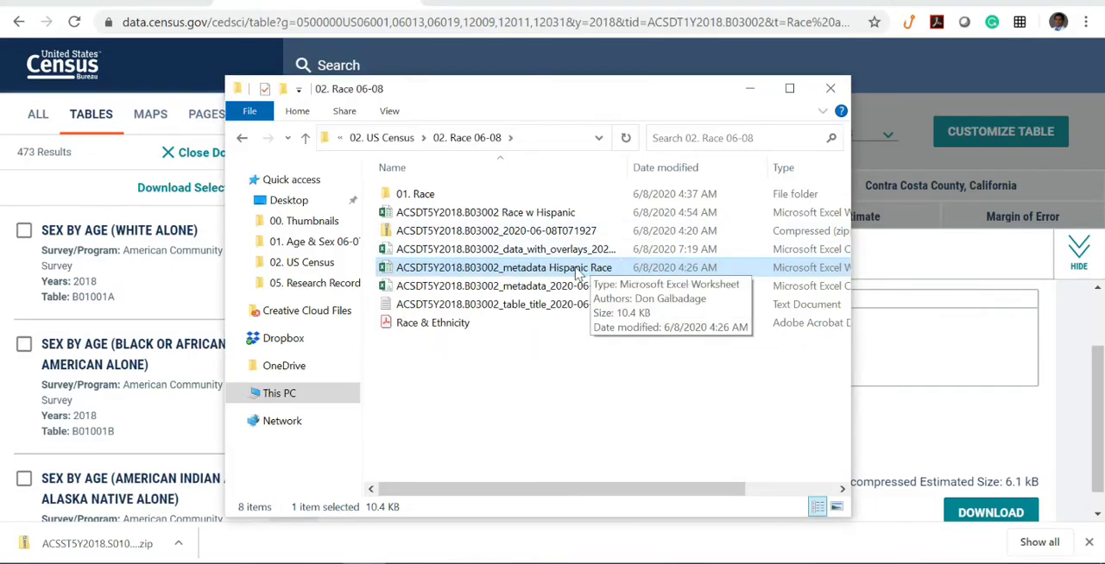
- Open the ACSDT5Y2018.B03002 Race w Hispanic workbook, examine its All Data, Group Data and MR-AZ sheets, and close it
{"action": "double_click", "coordinate": [549, 214]}
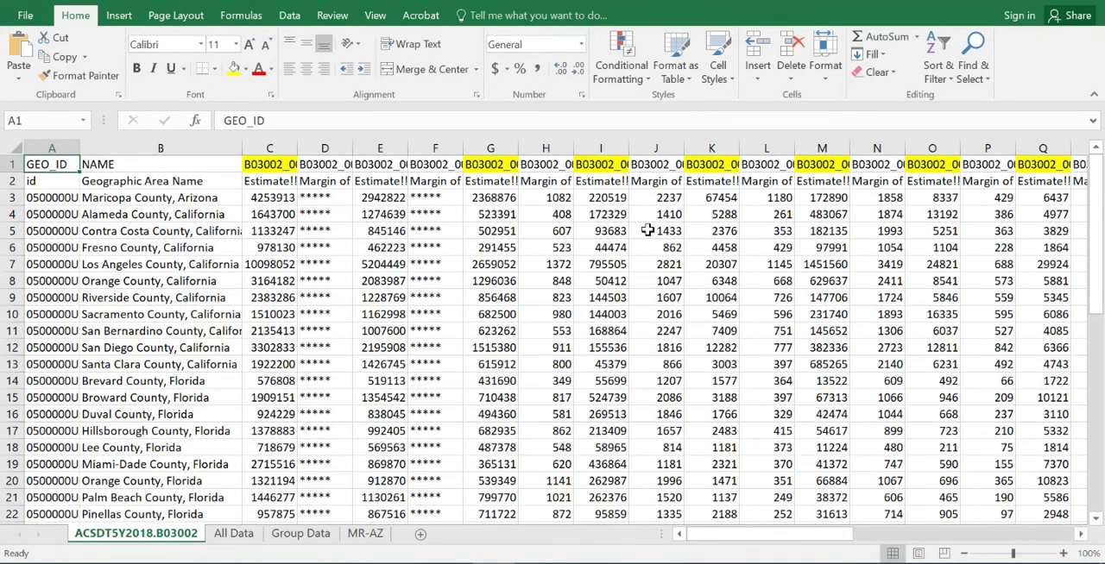
{"action": "left_click", "coordinate": [240, 535]}
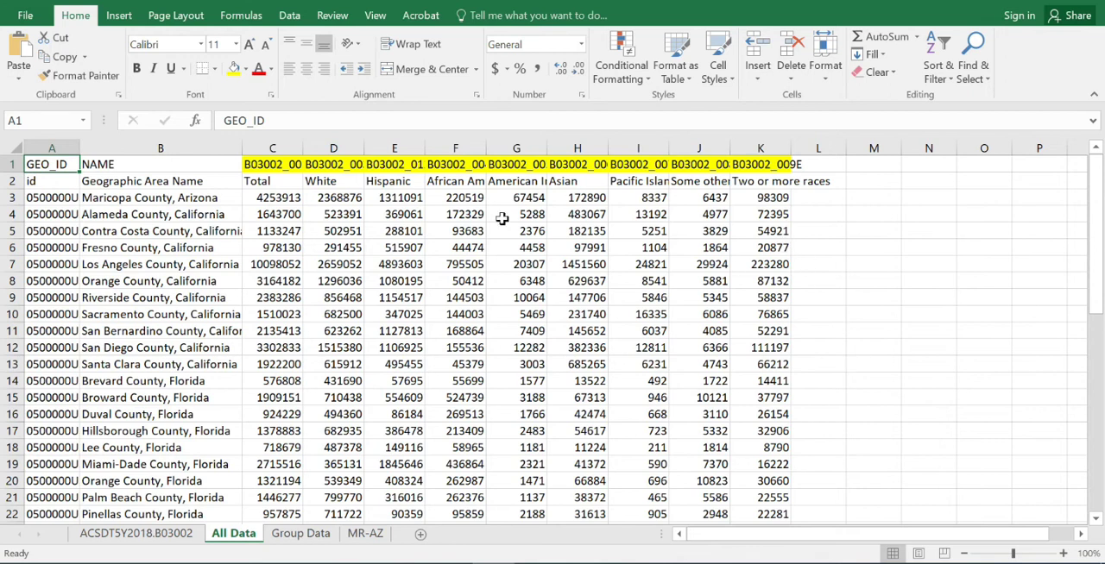
{"action": "left_click", "coordinate": [302, 535]}
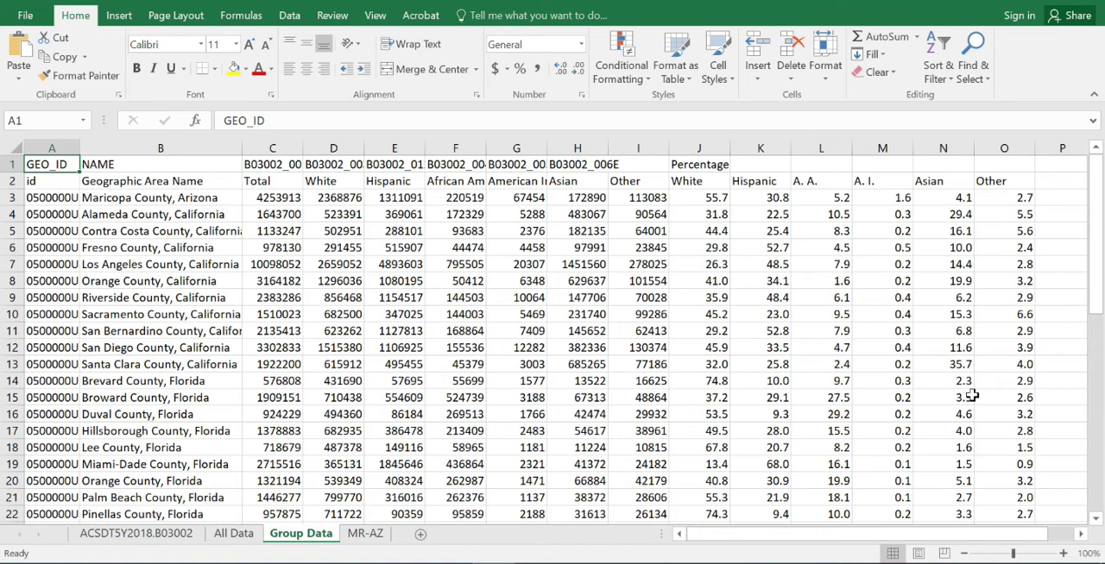
{"action": "left_click", "coordinate": [367, 535]}
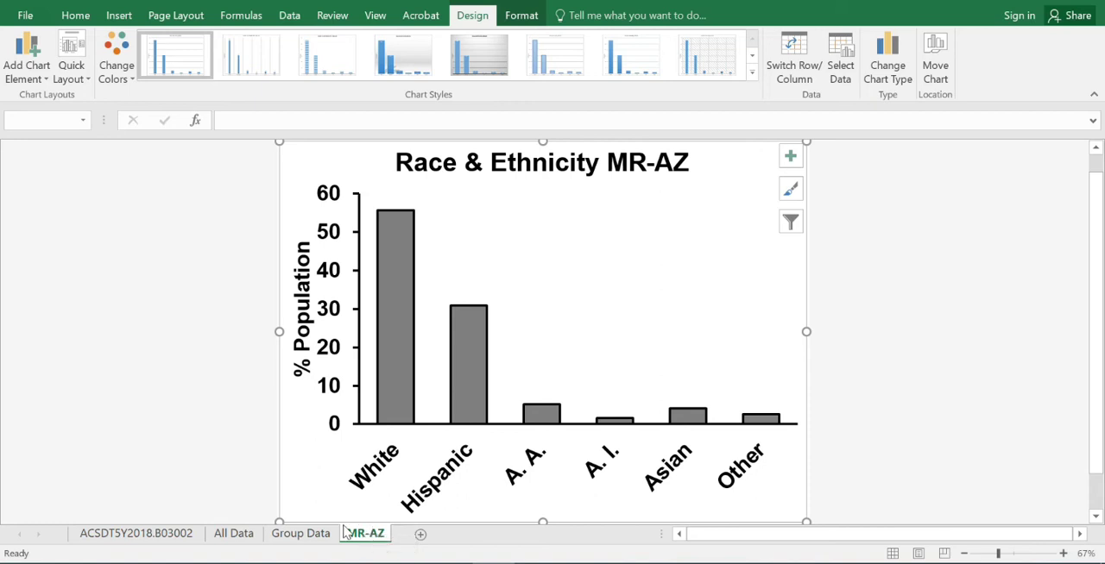
{"action": "left_click", "coordinate": [1081, 5]}
{"action": "left_click", "coordinate": [573, 299]}
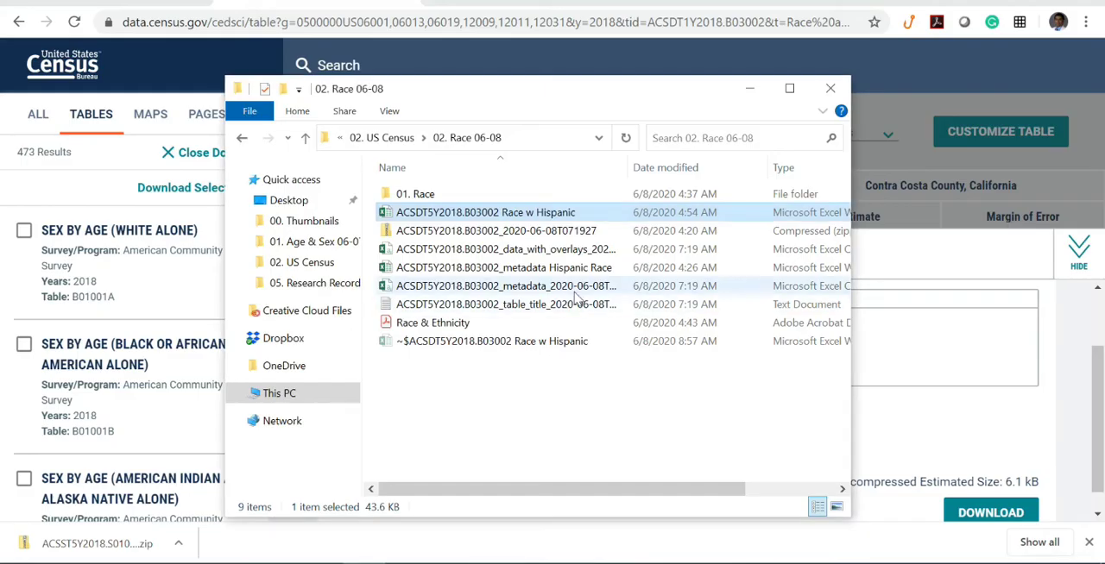
- Go back up to the 02. US Census folder and bring up the Income and Poverty Data slide in PowerPoint
{"action": "left_click", "coordinate": [381, 139]}
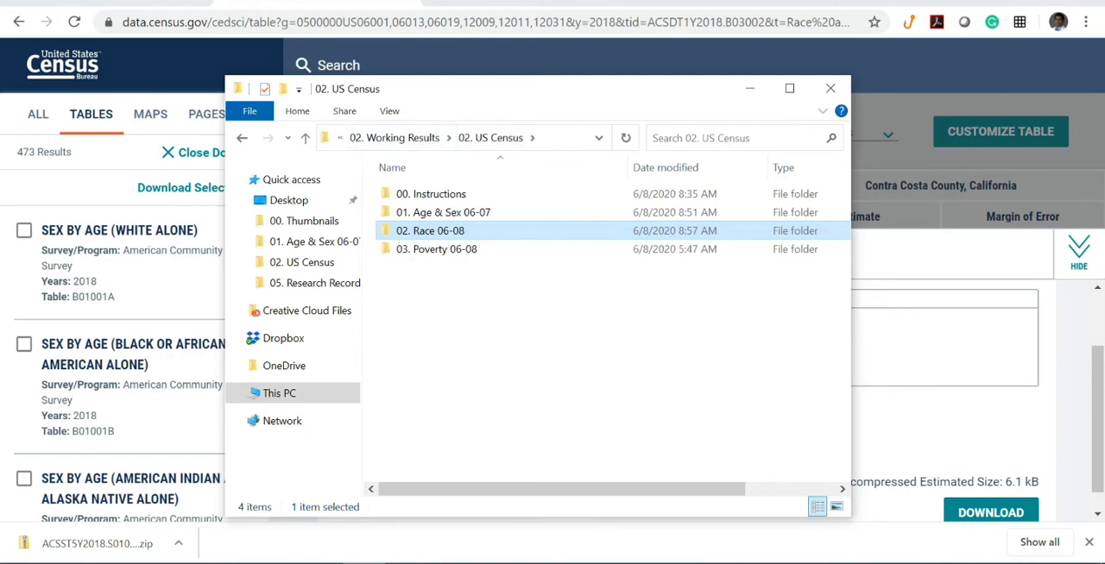
{"action": "left_click", "coordinate": [450, 563]}
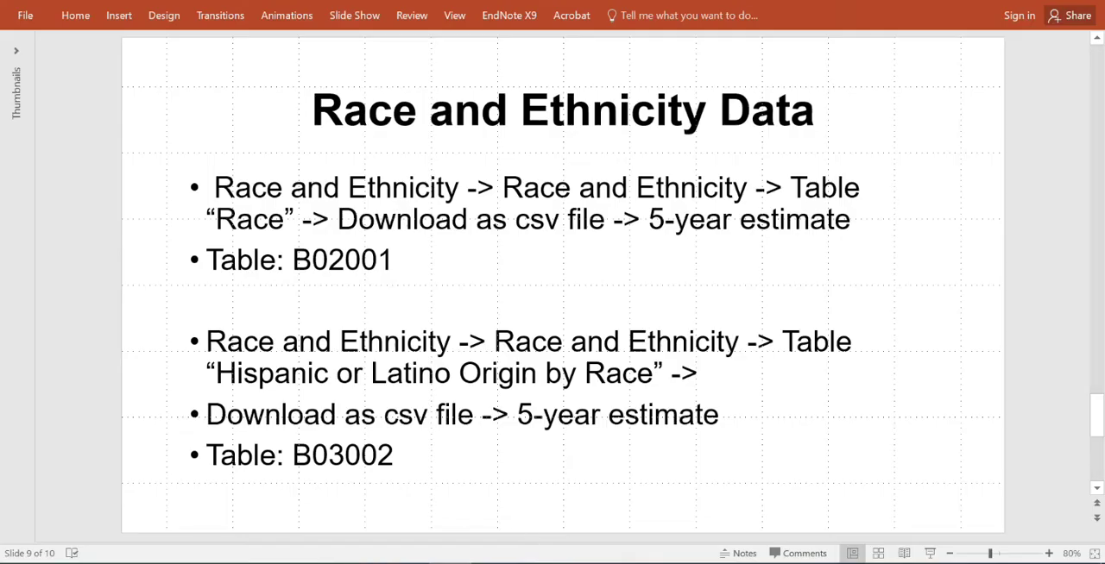
{"action": "key", "text": "Page_Down"}
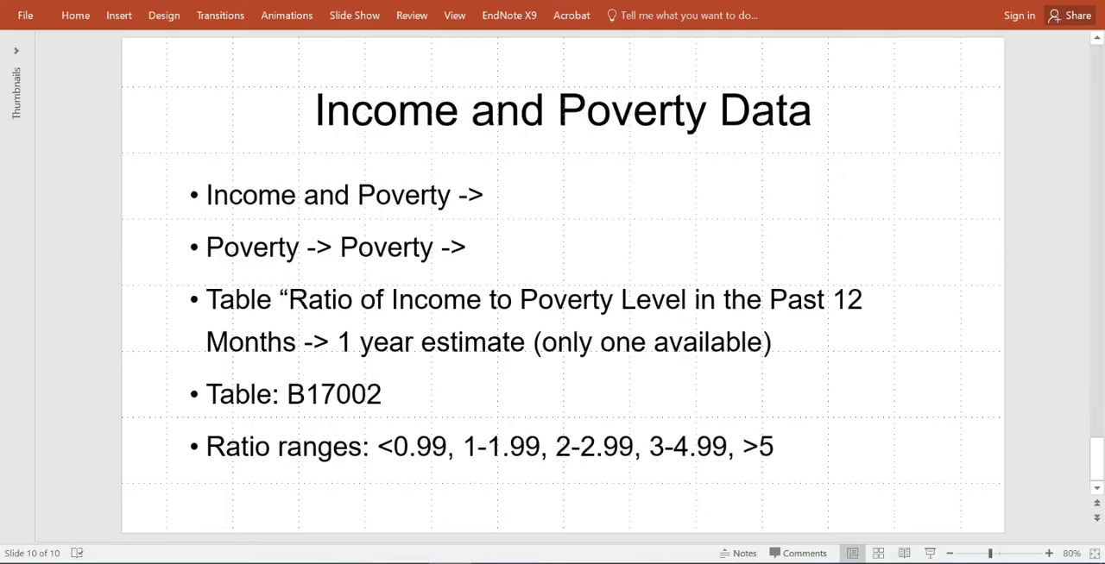